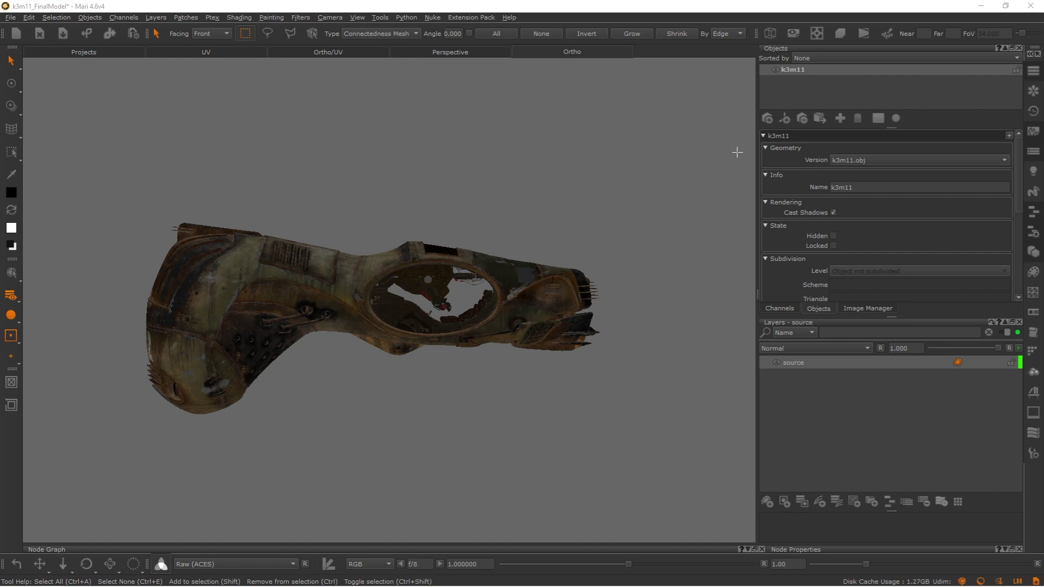
Step: Show the UV layout with the UDIM tiles framed and list the geometry versions
left_click(199, 53)
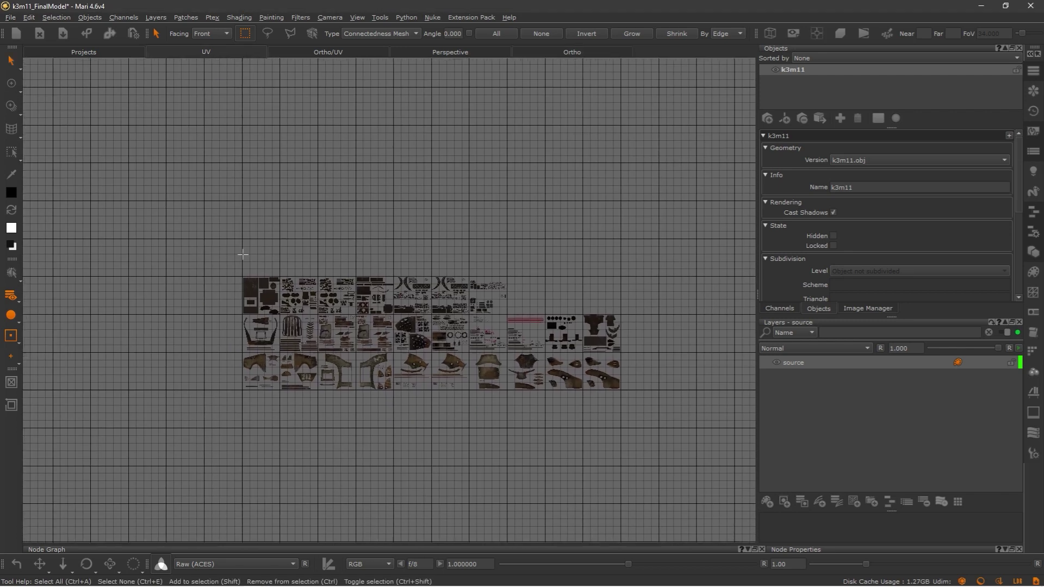
scroll(240, 256, "up", 3)
scroll(310, 144, "up", 2)
scroll(310, 145, "up", 1)
scroll(282, 195, "down", 3)
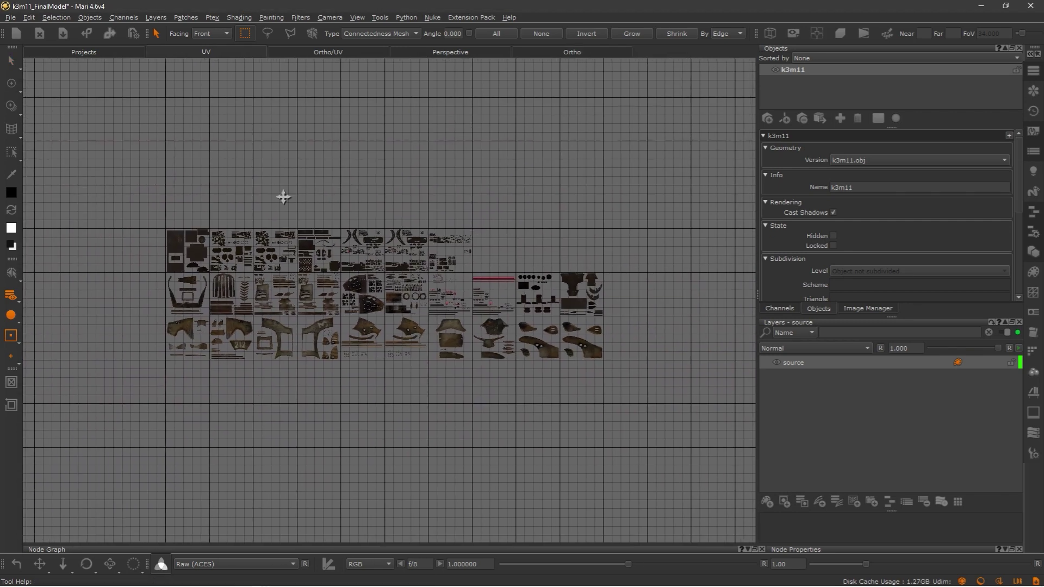
scroll(282, 196, "up", 4)
scroll(343, 244, "up", 2)
scroll(344, 243, "down", 4)
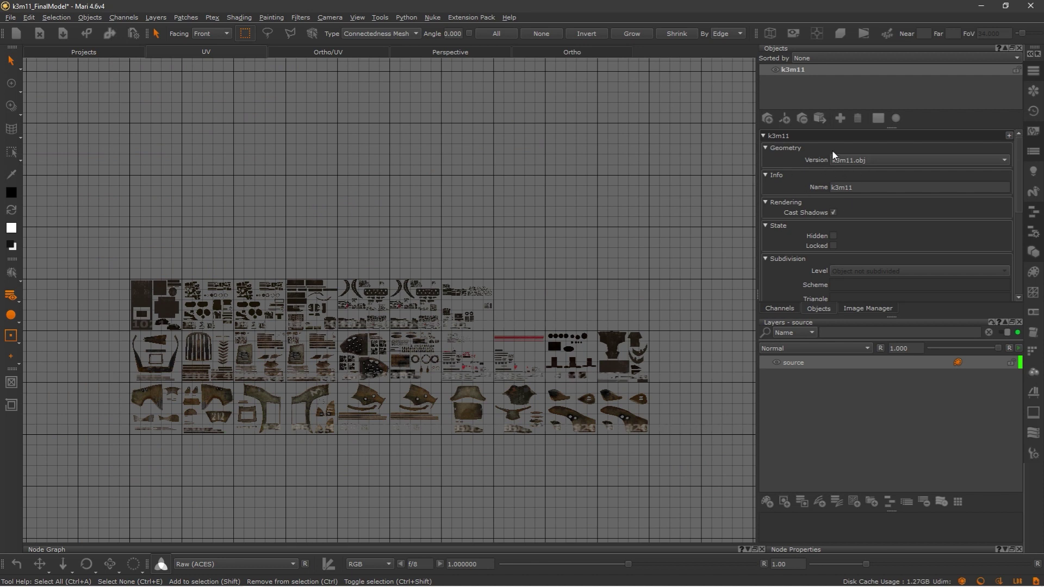
scroll(296, 366, "down", 2)
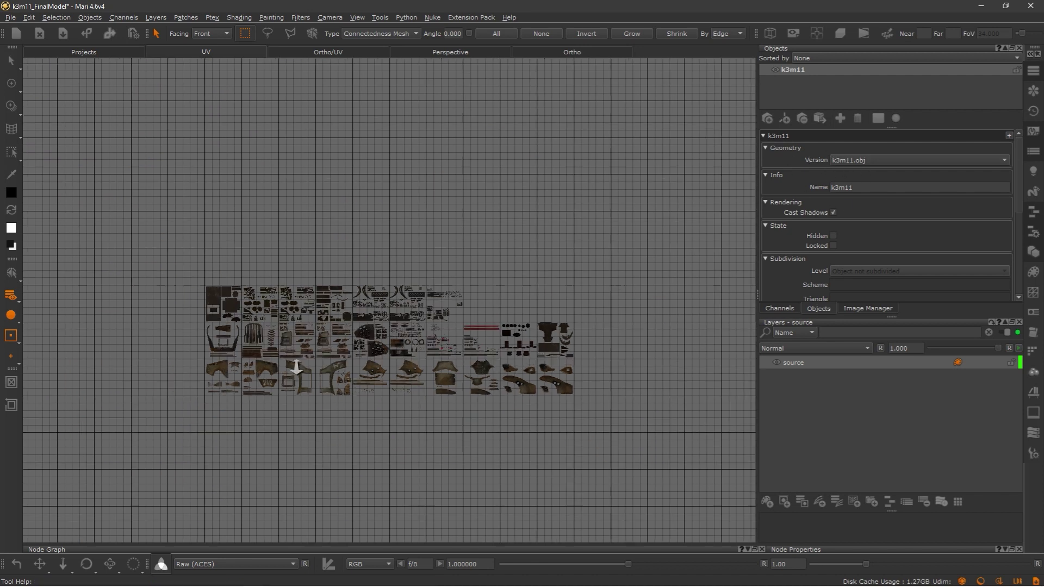
scroll(326, 394, "down", 1)
middle_click_drag(524, 212, 551, 205)
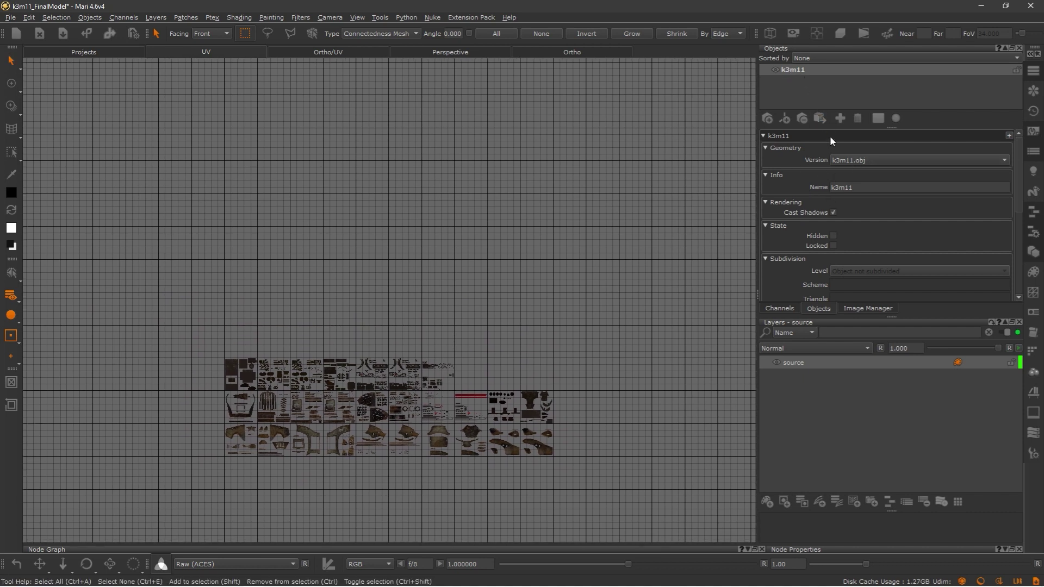
left_click(884, 161)
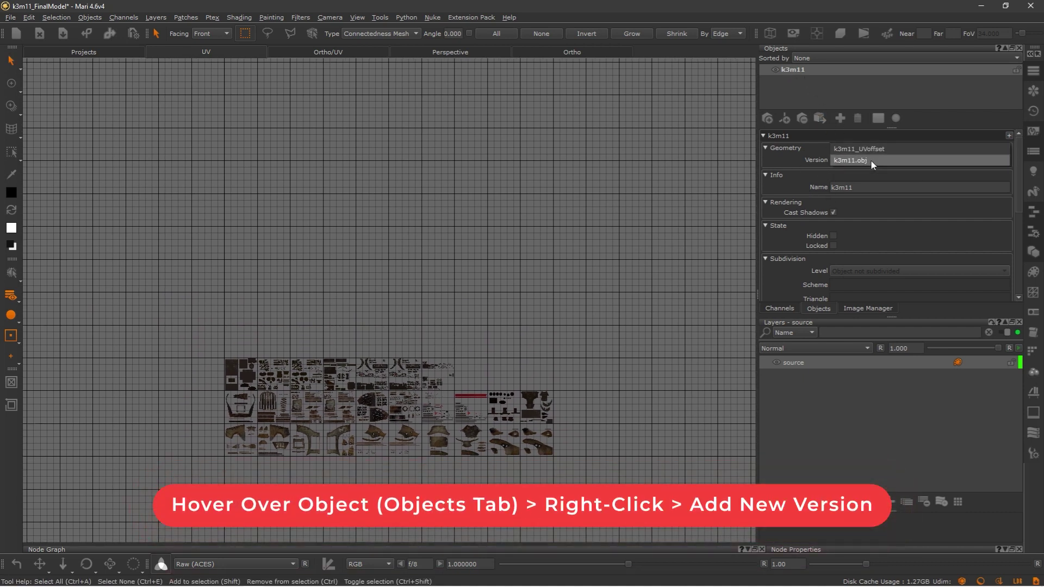
left_click(878, 148)
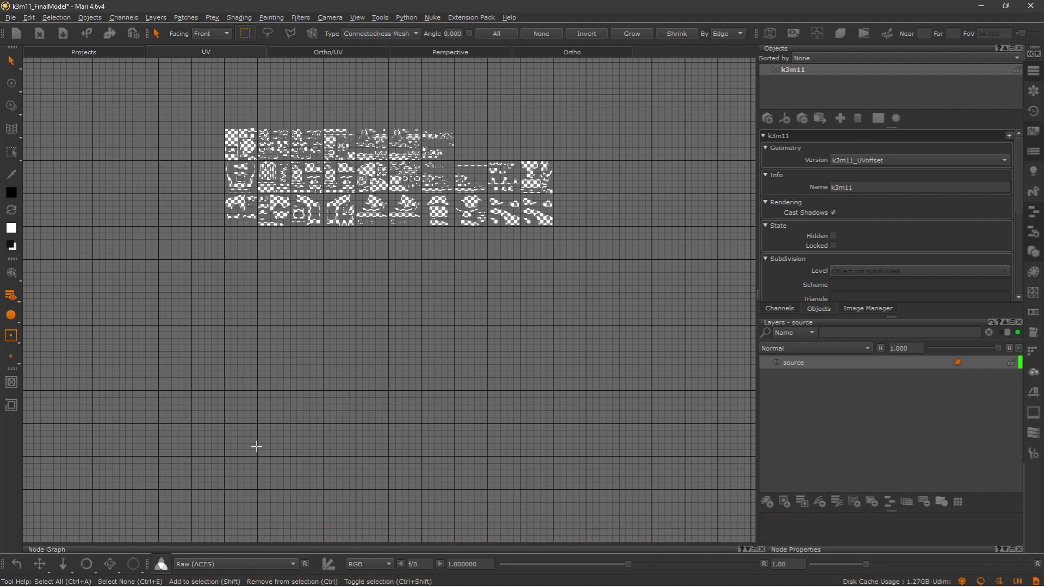
scroll(725, 196, "up", 2)
scroll(725, 196, "down", 3)
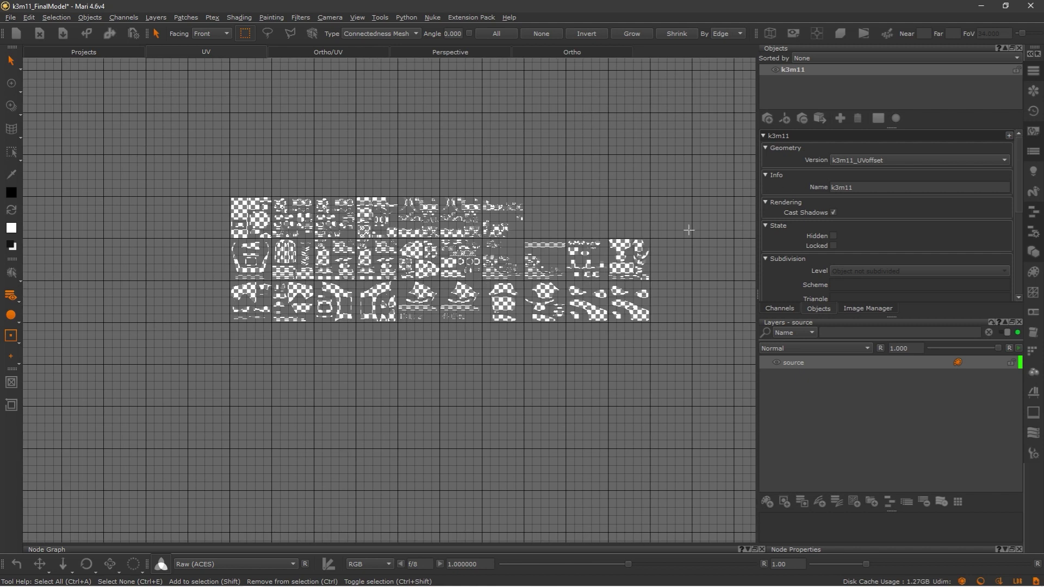
scroll(690, 231, "up", 2)
scroll(428, 248, "down", 2)
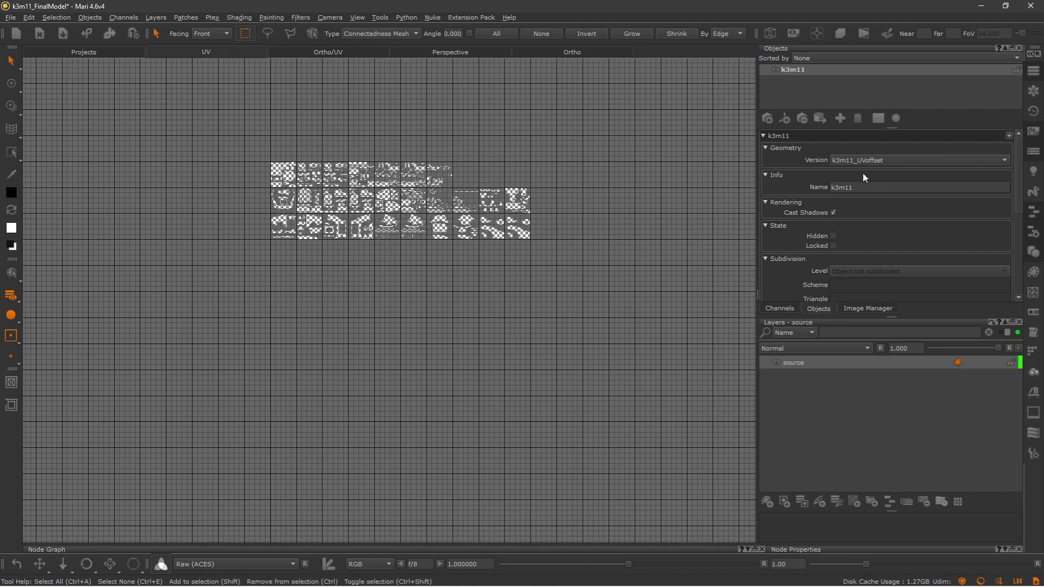
left_click(875, 160)
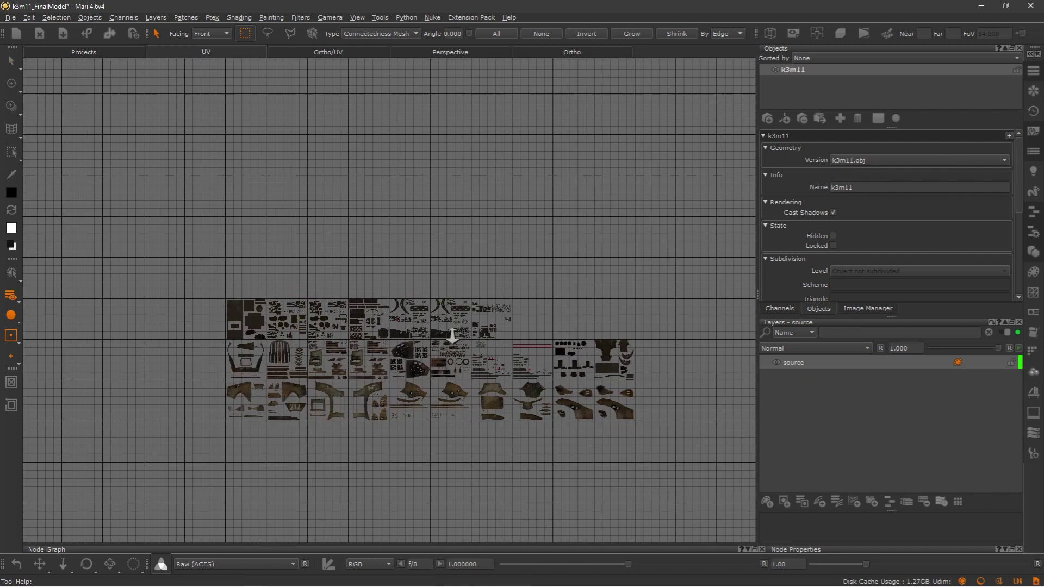
scroll(369, 329, "up", 4)
scroll(370, 330, "down", 2)
scroll(407, 319, "down", 3)
scroll(408, 309, "up", 2)
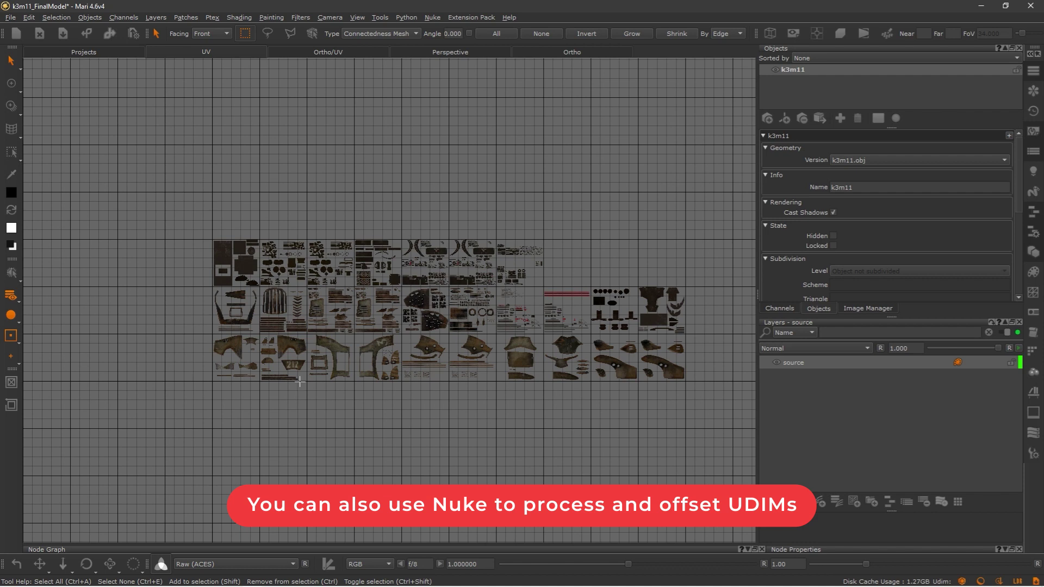
scroll(231, 325, "up", 3)
scroll(389, 216, "up", 2)
scroll(389, 216, "up", 4)
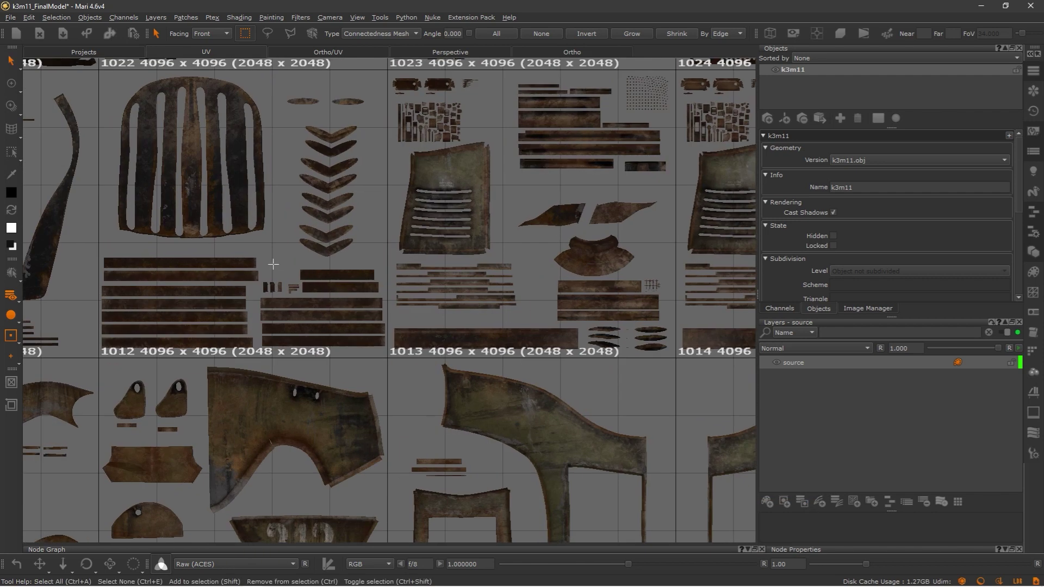
scroll(503, 227, "down", 1)
scroll(357, 281, "down", 3)
scroll(335, 305, "up", 1)
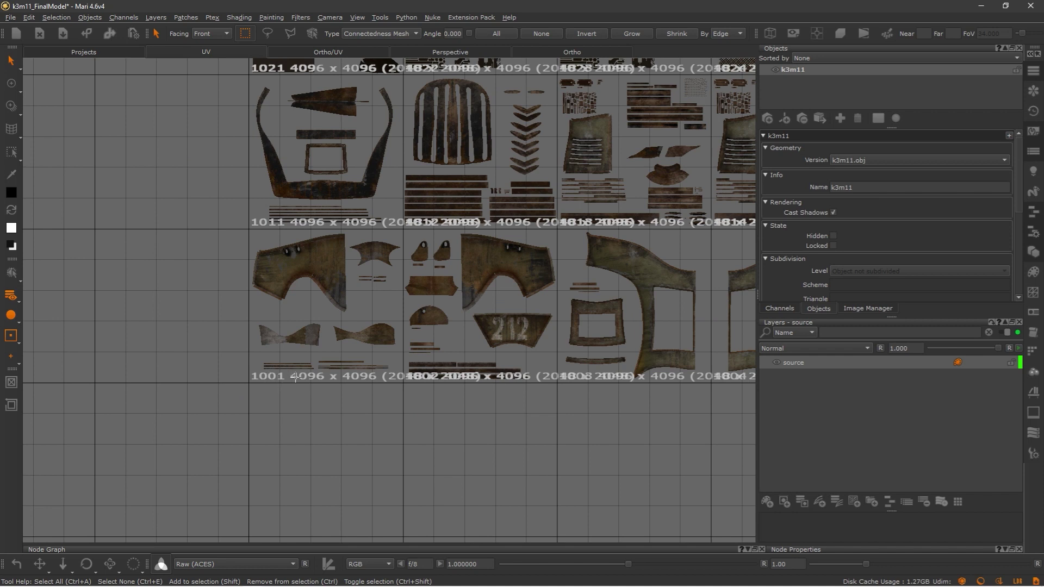
scroll(378, 304, "down", 1)
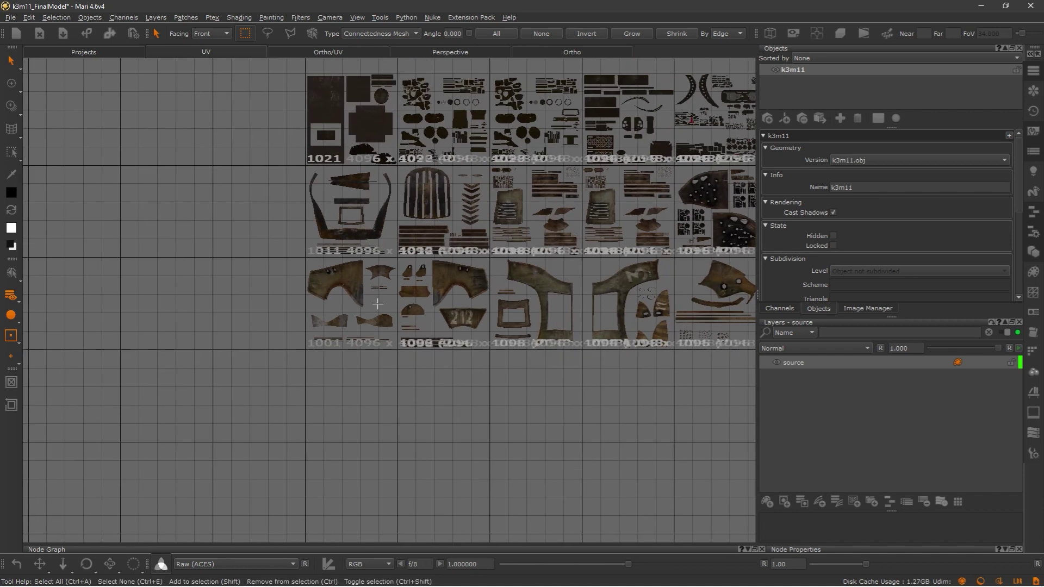
Step: Inspect k3m11_UVoffset's tiles 1071+, return to k3m11.obj and bring up selection-mode options
left_click(832, 160)
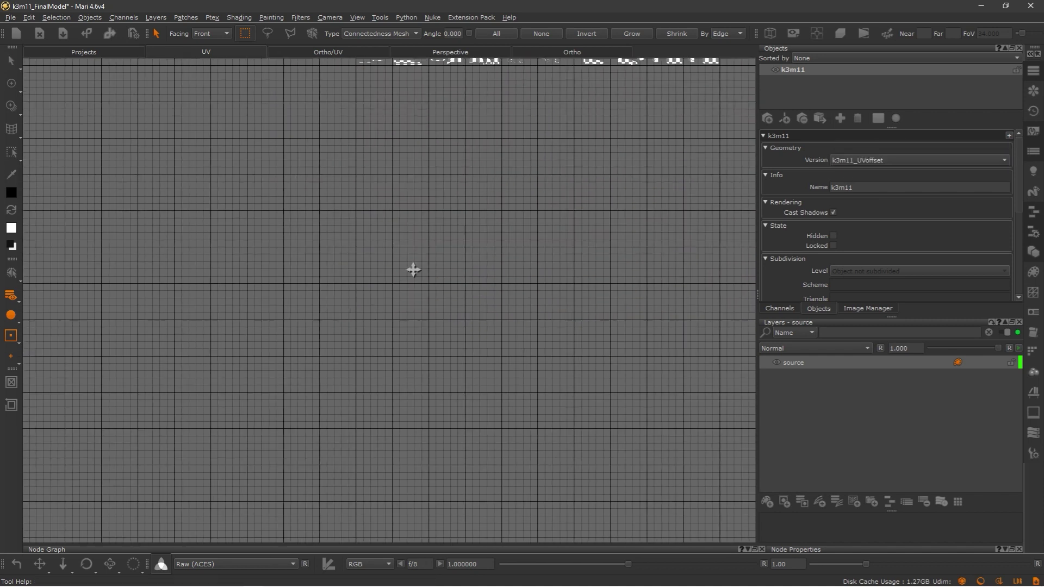
scroll(369, 248, "up", 3)
scroll(323, 309, "up", 2)
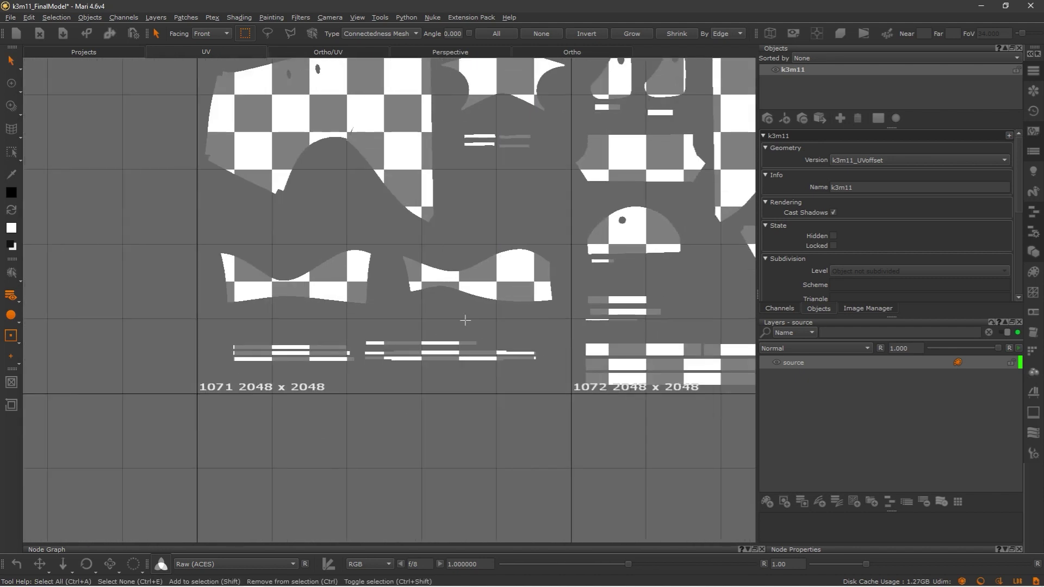
scroll(367, 261, "down", 2)
scroll(261, 260, "down", 1)
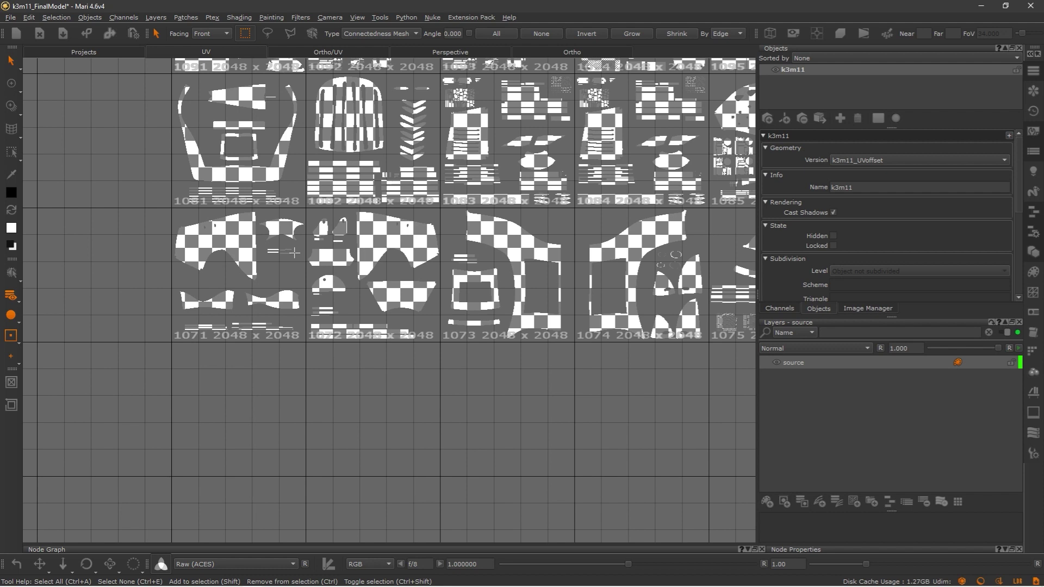
scroll(373, 306, "down", 3)
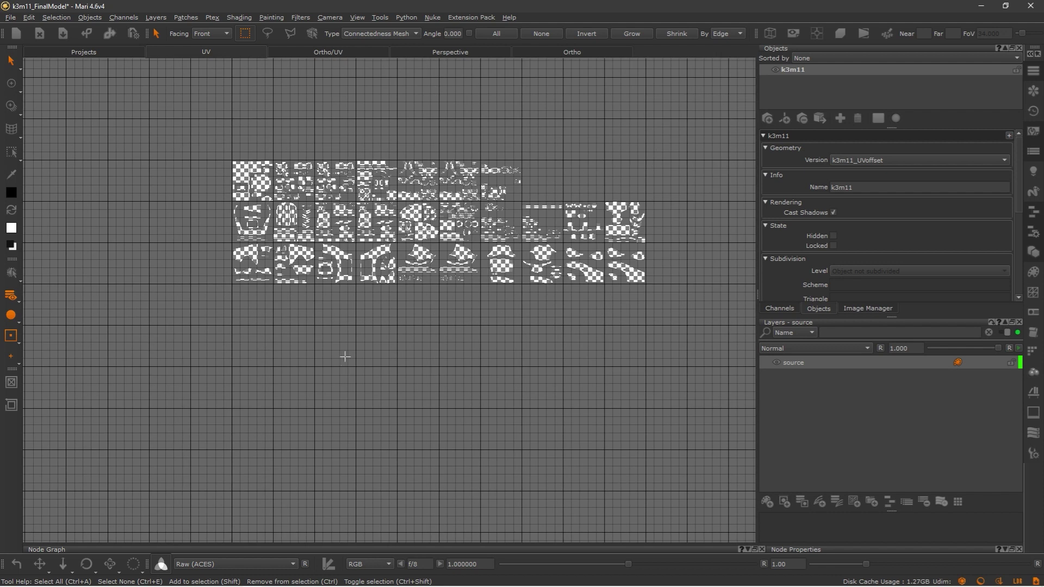
scroll(360, 333, "up", 1)
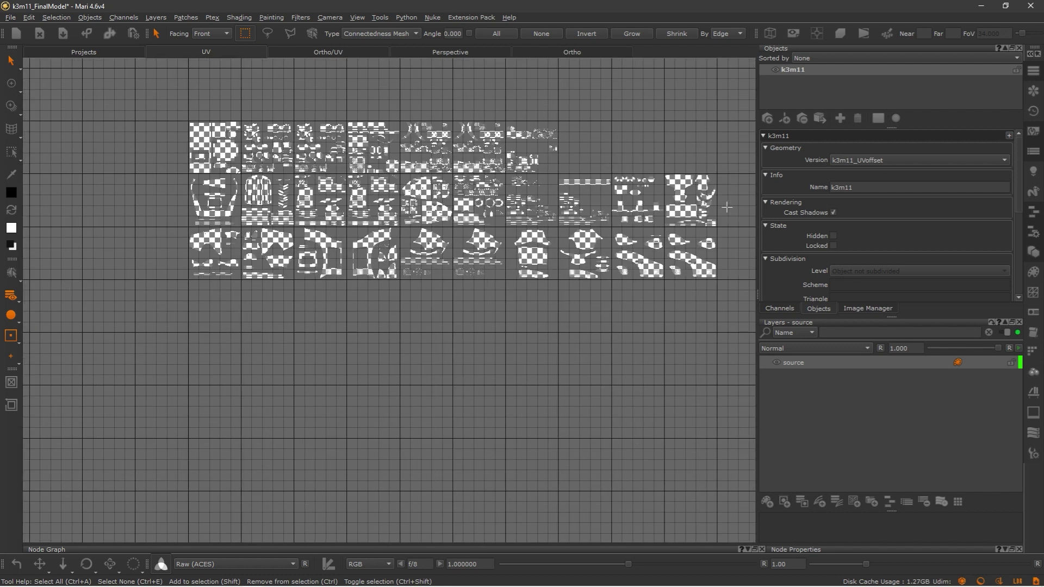
scroll(290, 315, "up", 1)
left_click(868, 160)
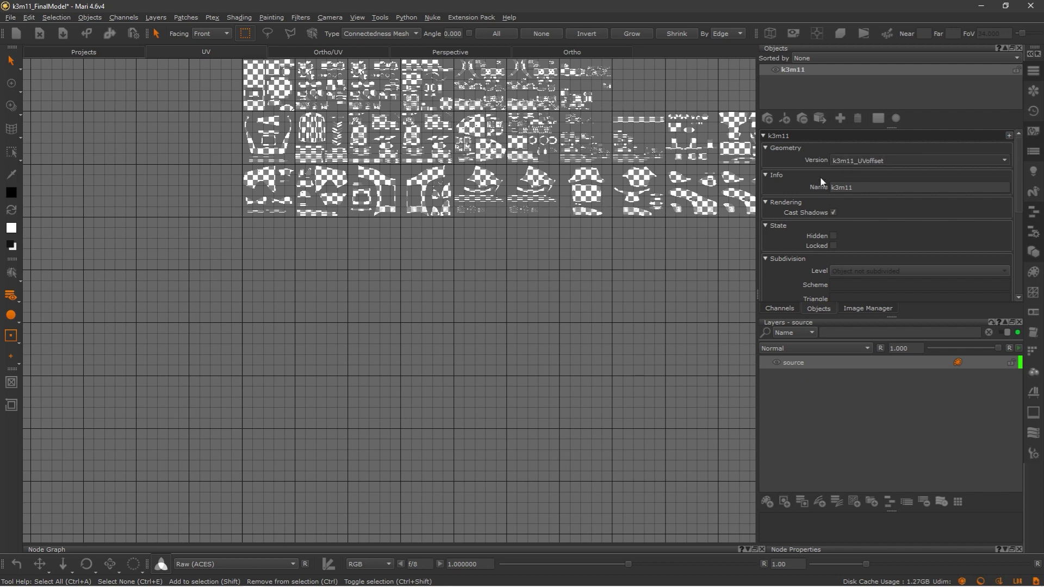
middle_click_drag(323, 489, 323, 343)
scroll(350, 325, "up", 2)
right_click(349, 323)
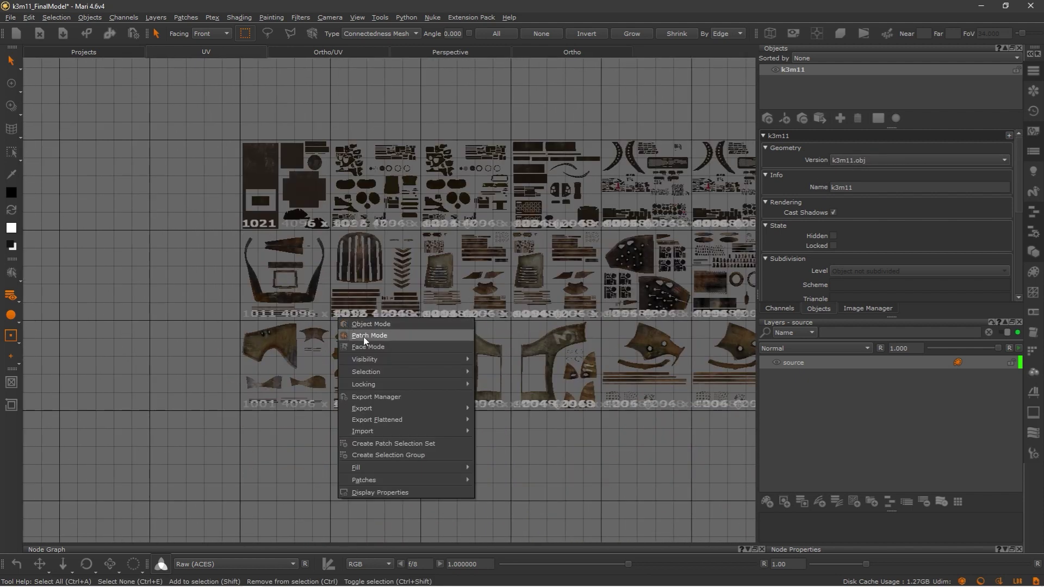
Step: Select patch 1001 in patch mode, switch to k3m11_UVoffset and target tile 1071
left_click(363, 335)
left_click_drag(236, 344, 301, 418)
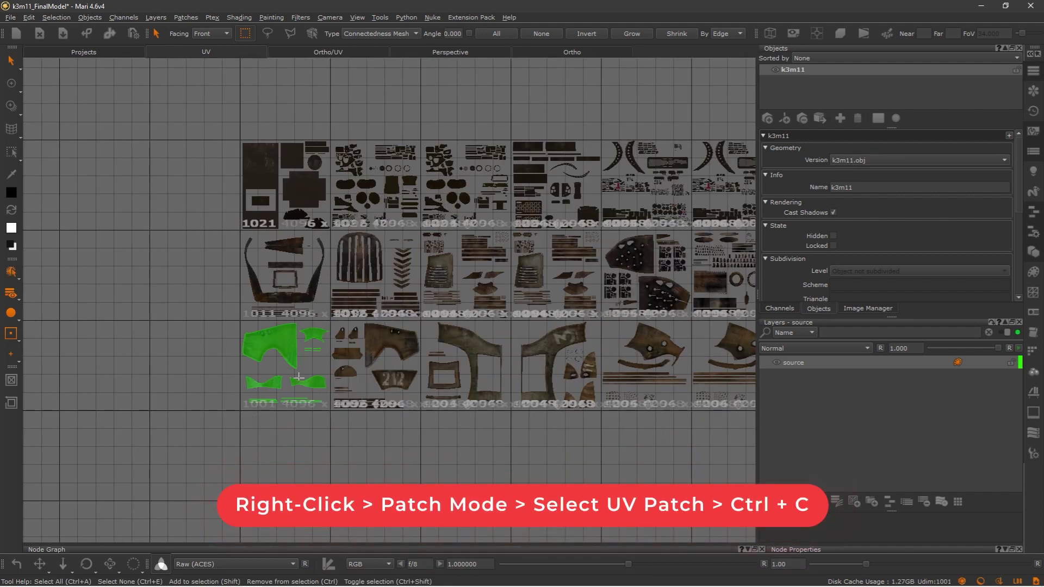
scroll(208, 369, "up", 2)
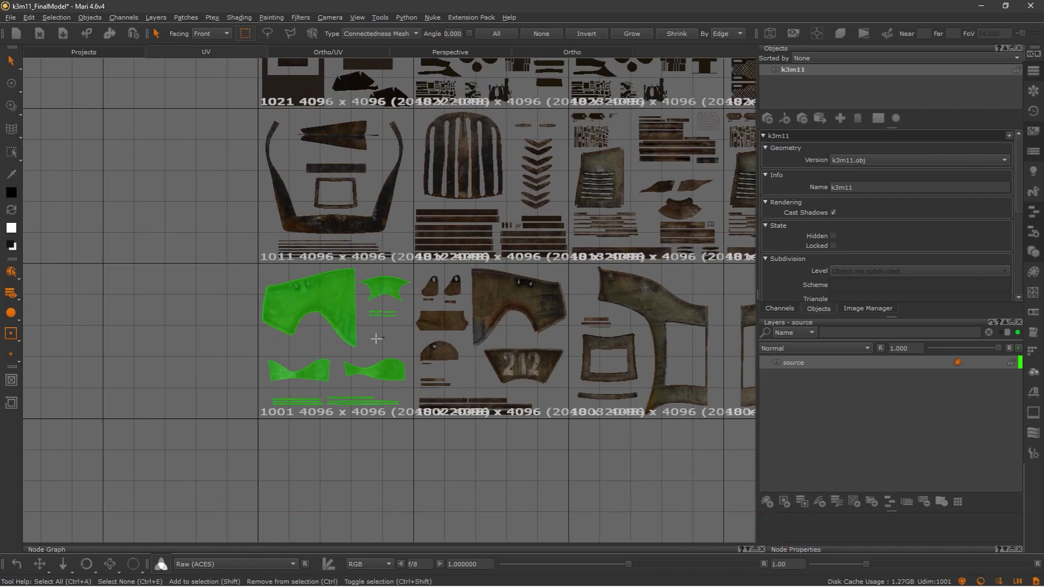
scroll(488, 275, "down", 2)
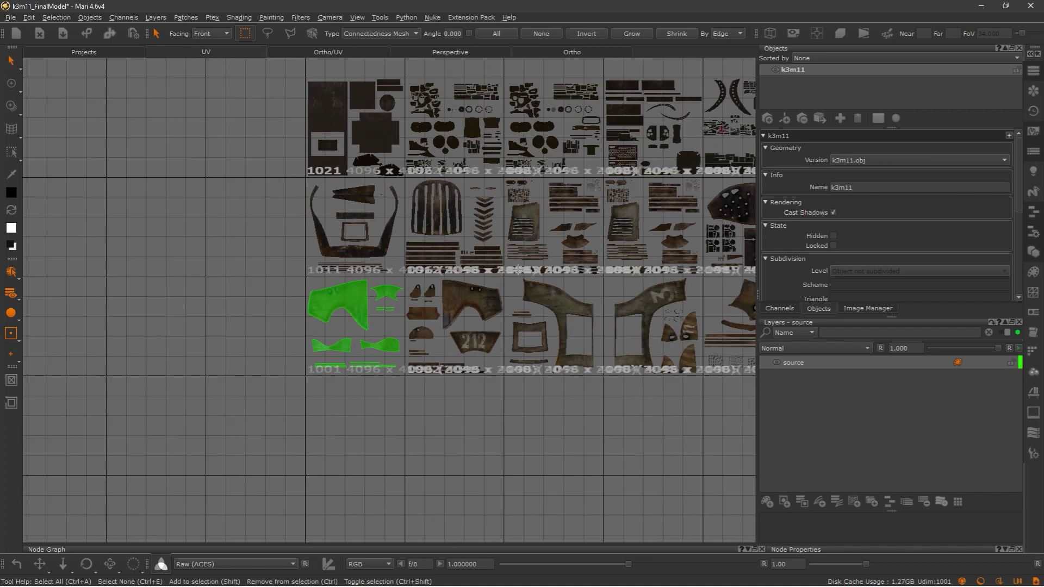
left_click(861, 164)
middle_click_drag(410, 348, 387, 318)
left_click(310, 245)
Step: Paste the 1001 texture onto tile 1071, keeping 2048x2048 for all images
key("ctrl+v")
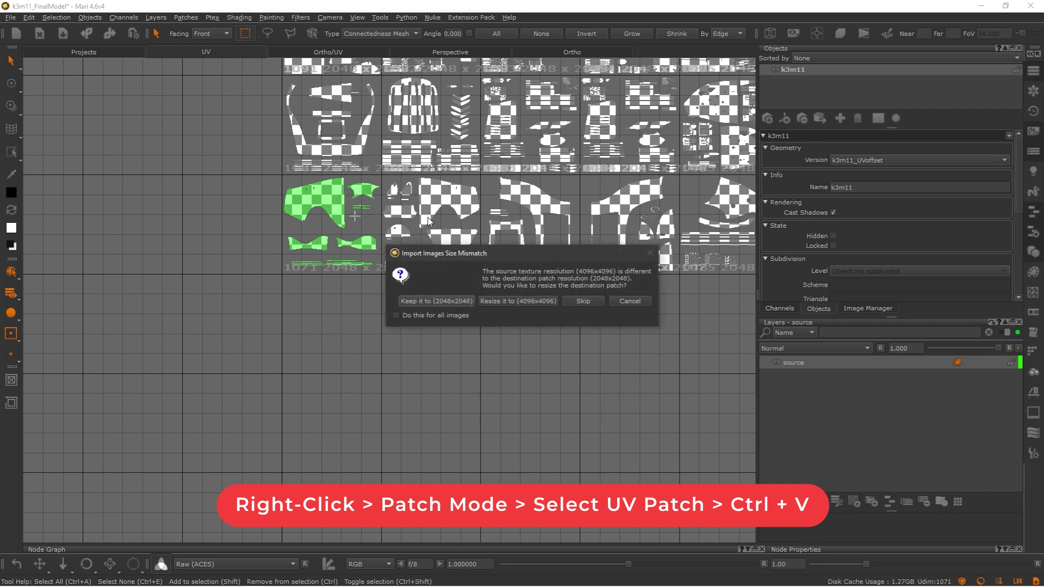
left_click(397, 314)
left_click(431, 301)
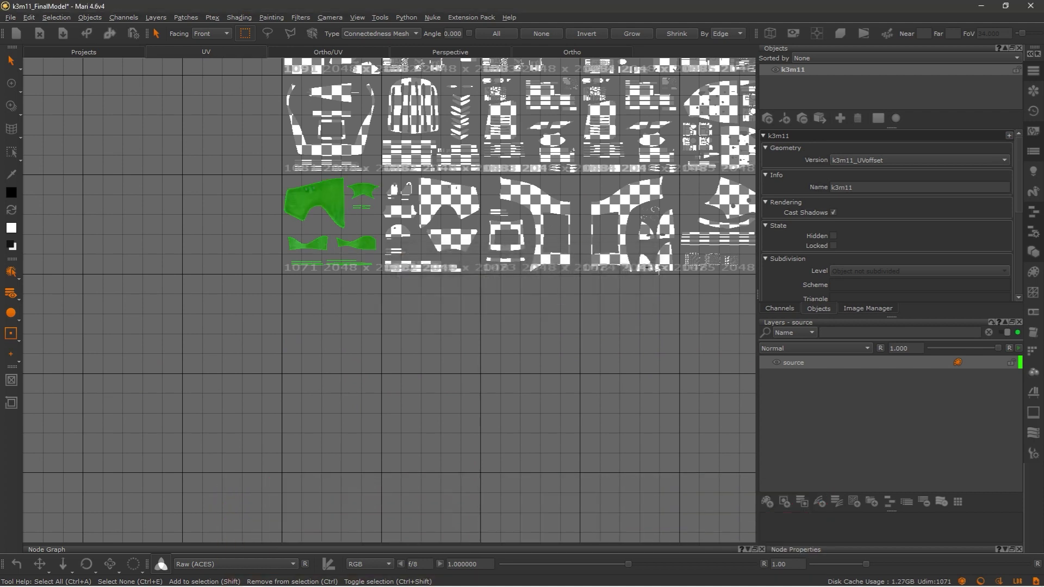
scroll(310, 198, "up", 2)
scroll(179, 193, "up", 3)
scroll(180, 193, "up", 2)
scroll(345, 231, "up", 2)
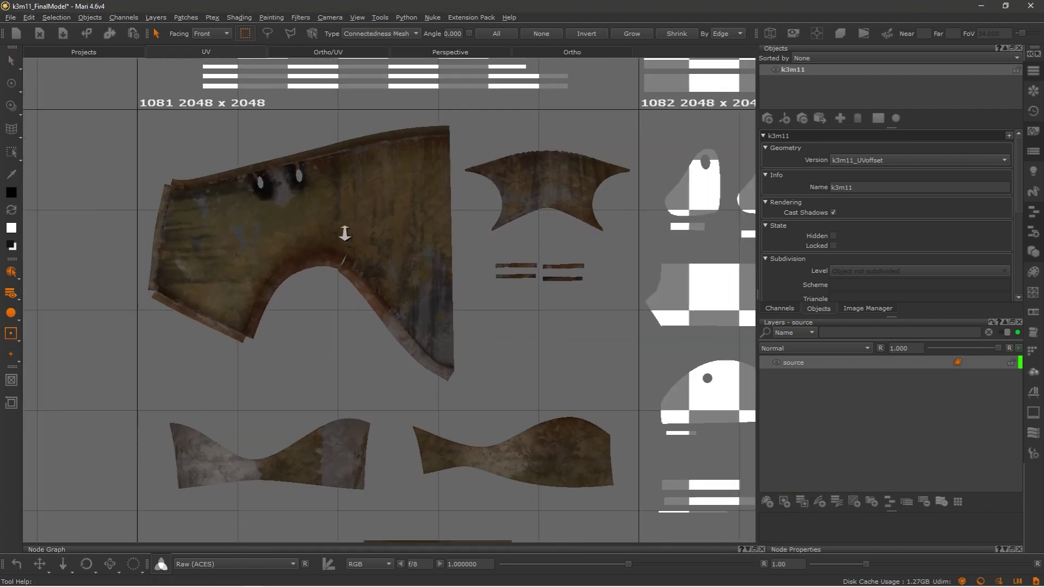
scroll(345, 245, "down", 3)
scroll(341, 299, "down", 1)
scroll(341, 299, "down", 3)
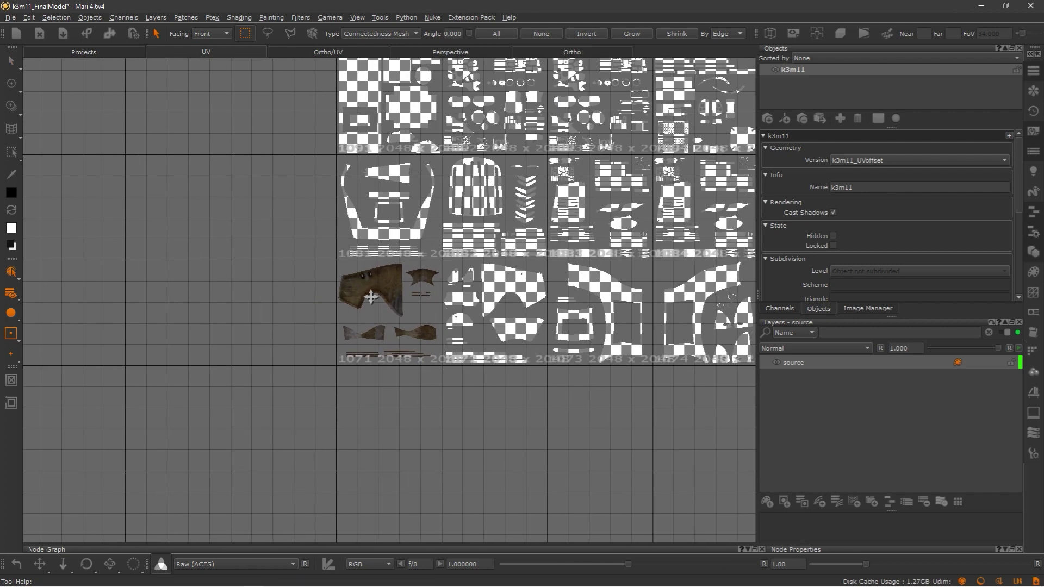
scroll(326, 311, "down", 3)
Step: Back on k3m11.obj, select every tile from 1001 to 1027 for the patch operations
middle_click_drag(325, 318, 329, 210)
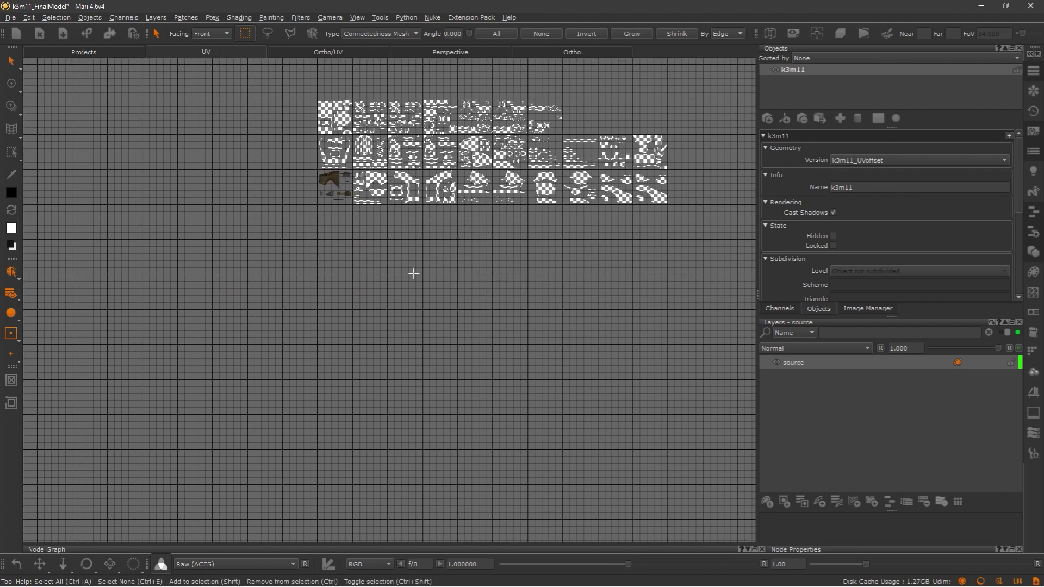
scroll(340, 217, "up", 2)
scroll(401, 362, "up", 1)
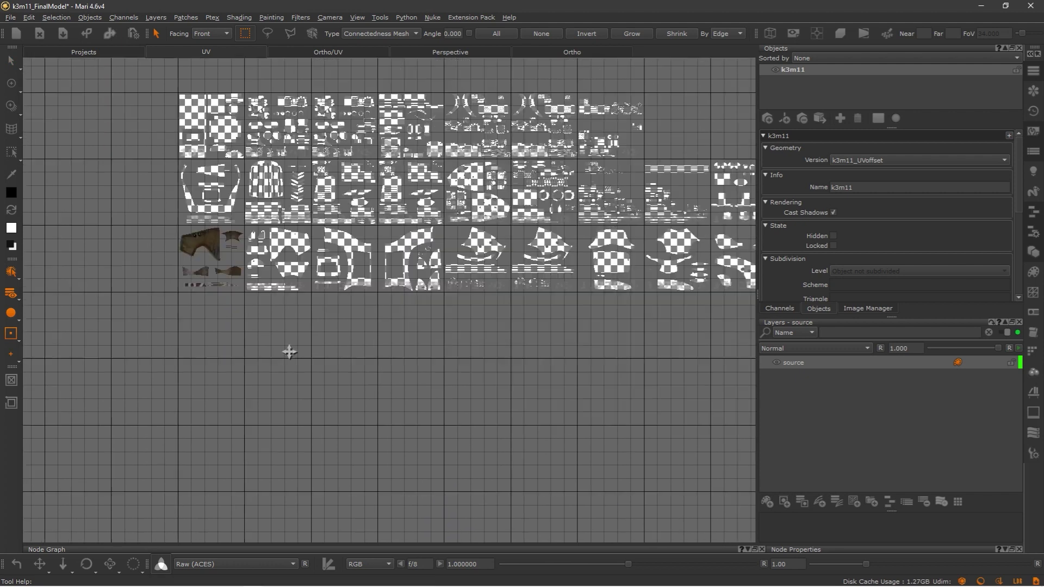
scroll(289, 350, "down", 2)
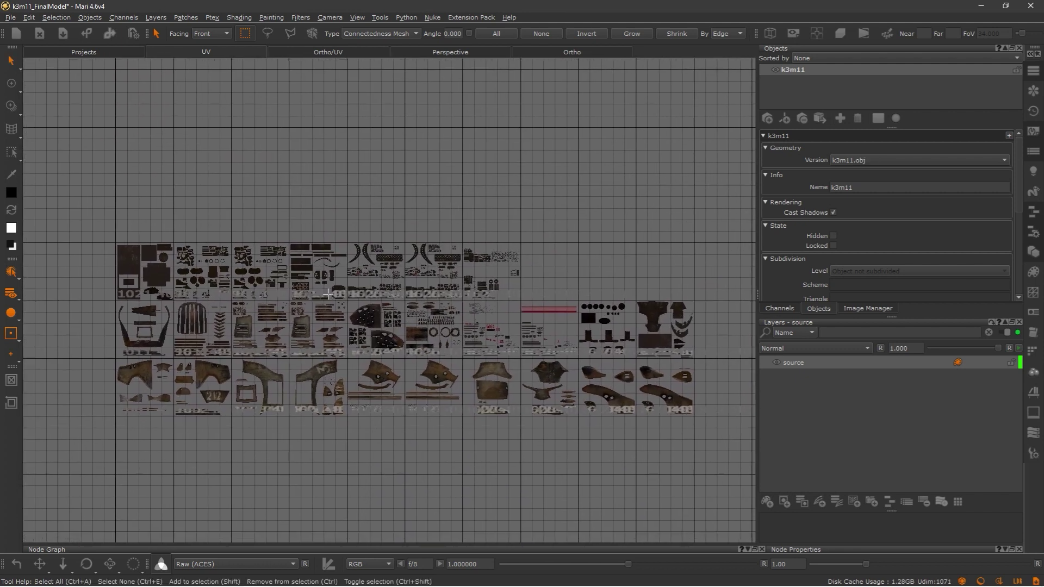
left_click_drag(210, 237, 640, 443)
scroll(321, 184, "up", 2)
scroll(323, 183, "down", 1)
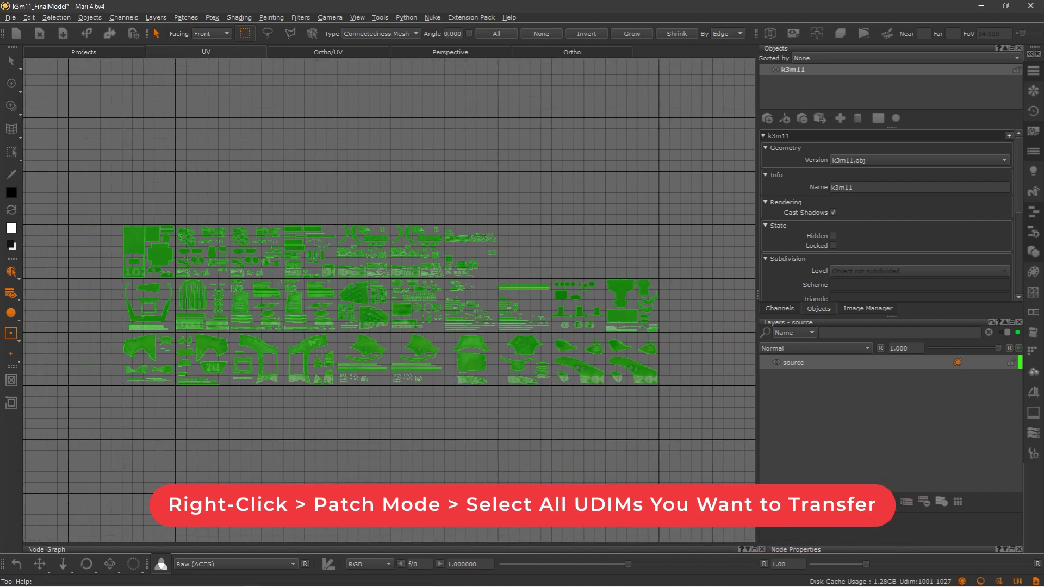
scroll(310, 131, "down", 1)
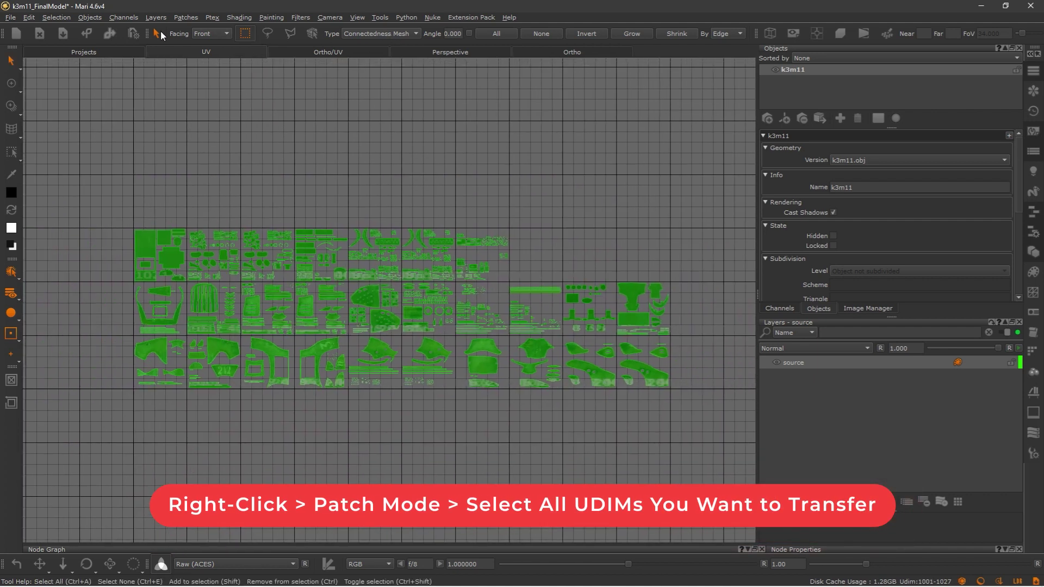
left_click(188, 16)
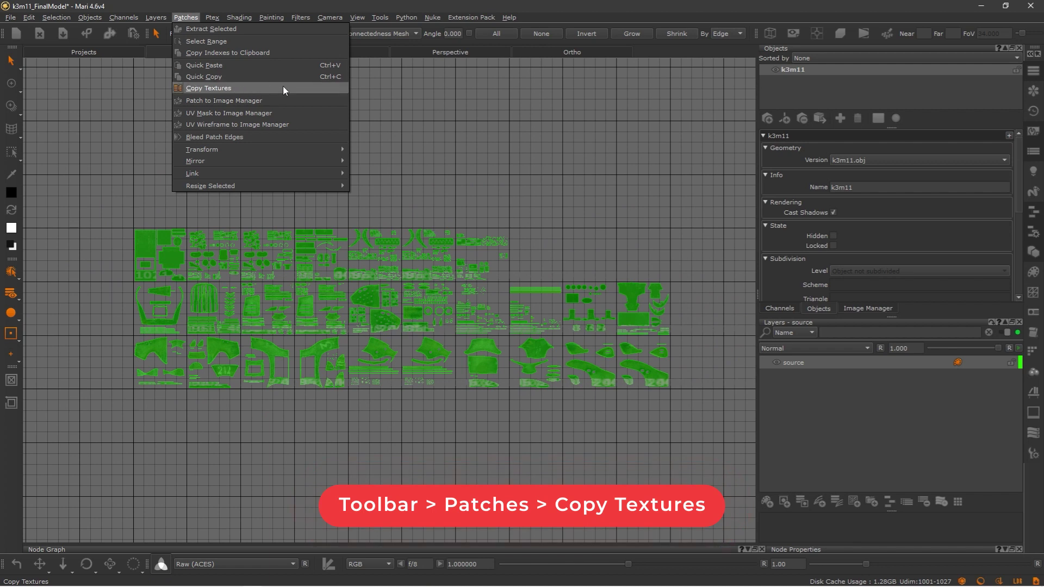
Step: Run Copy Multiple Textures with source range 1001-1027 and offset 70
left_click(284, 87)
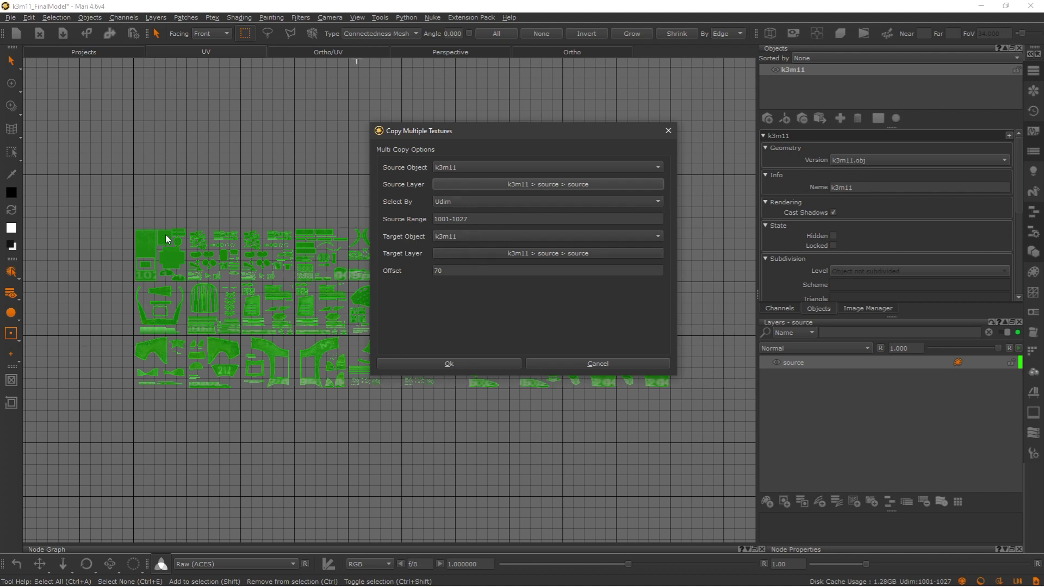
left_click_drag(481, 219, 431, 221)
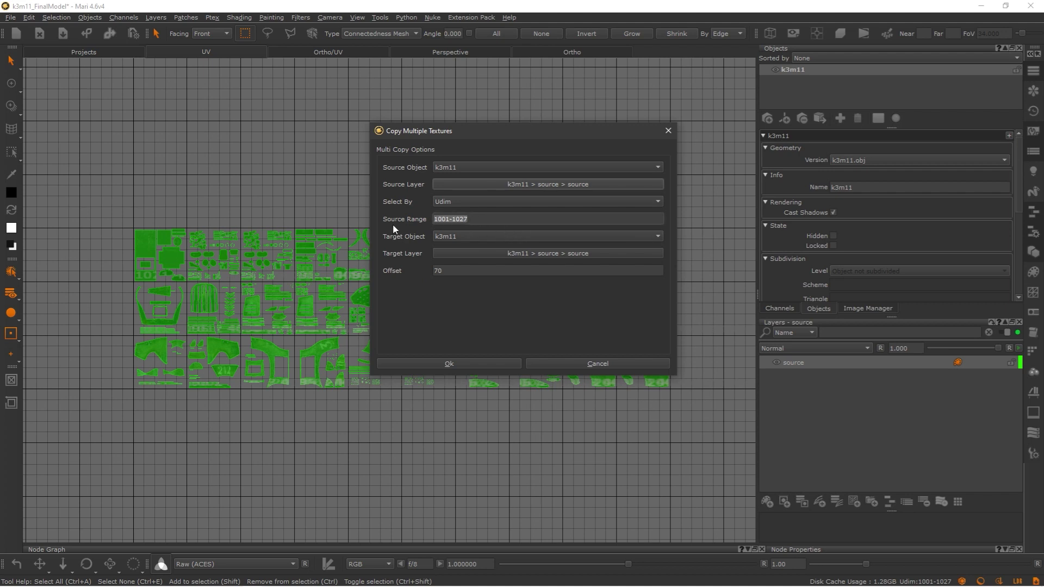
left_click(442, 219)
left_click_drag(473, 220, 454, 217)
left_click_drag(446, 270, 435, 265)
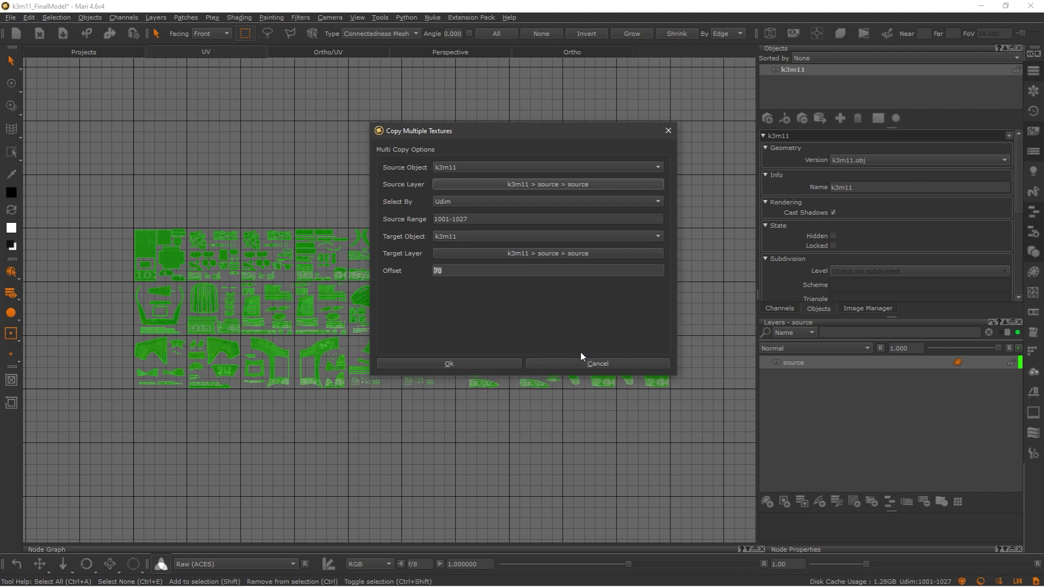
left_click(503, 362)
scroll(395, 189, "up", 5)
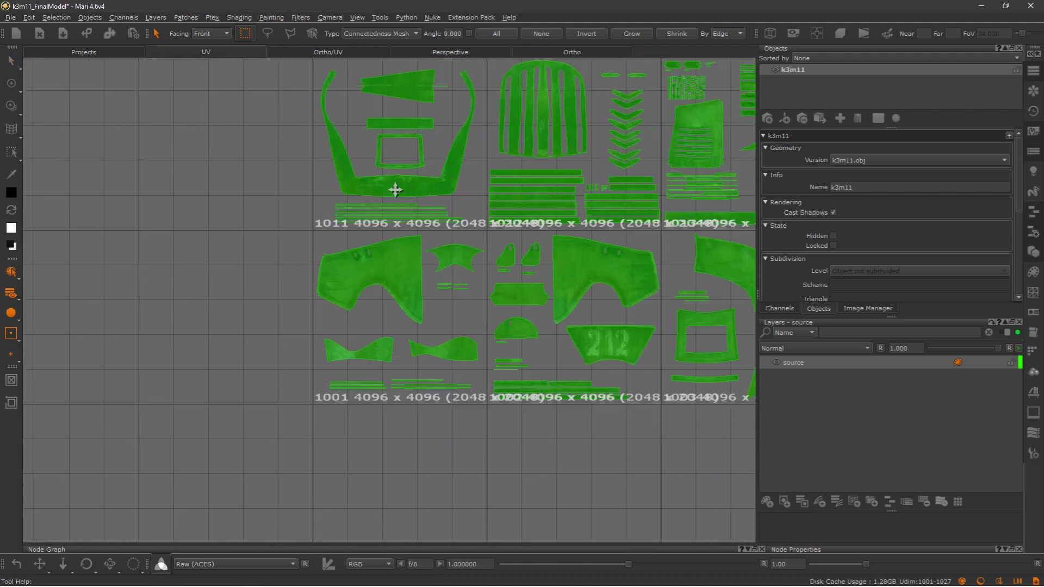
Step: Switch to k3m11_UVoffset and check tiles 1071 and 1072 for textures
middle_click_drag(394, 189, 387, 135)
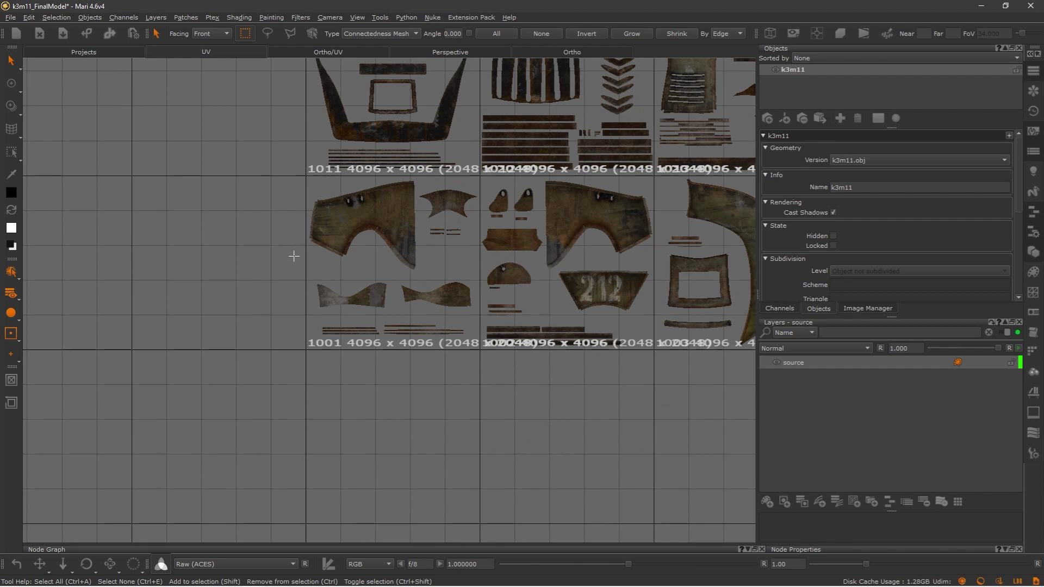
left_click_drag(293, 256, 311, 350)
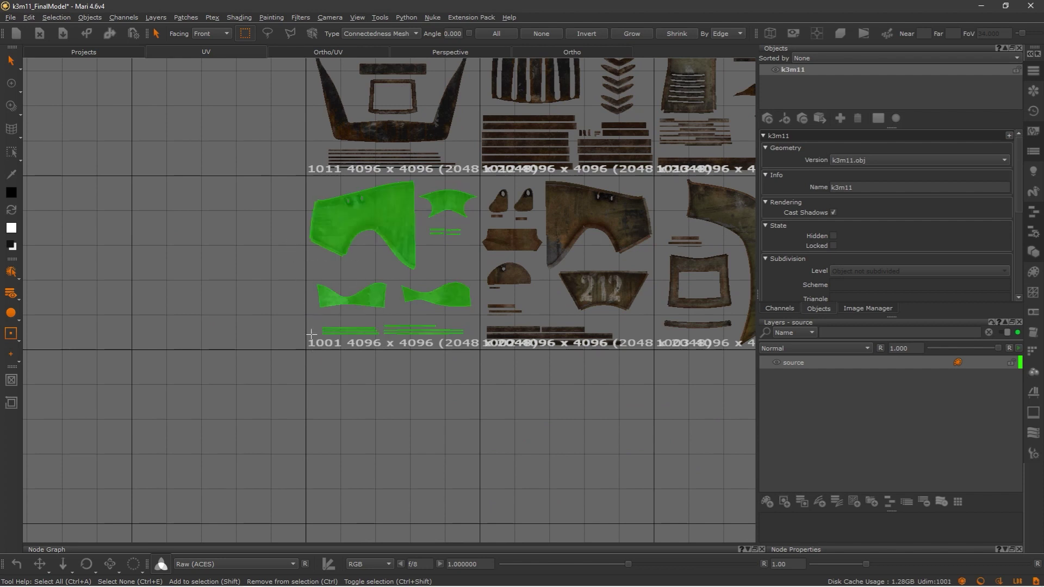
scroll(366, 326, "down", 3)
scroll(362, 291, "down", 1)
left_click(873, 160)
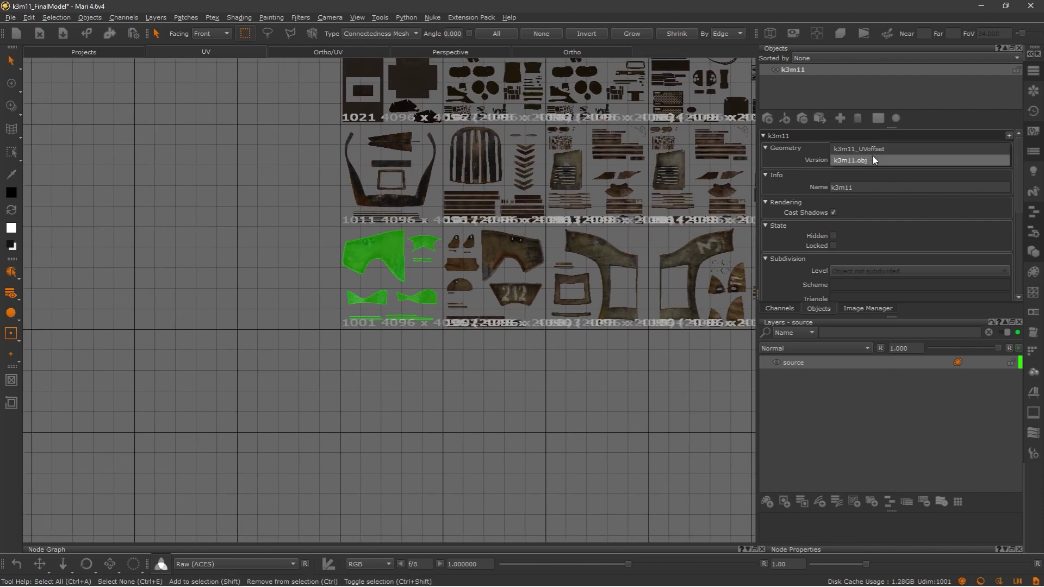
left_click(863, 149)
scroll(392, 190, "up", 2)
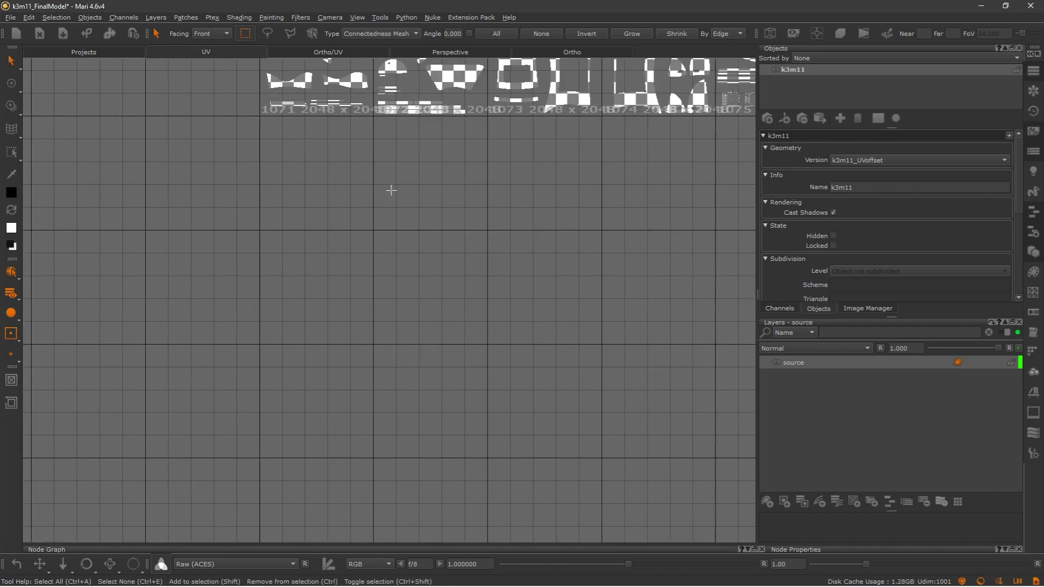
scroll(433, 323, "up", 3)
middle_click_drag(433, 323, 559, 151)
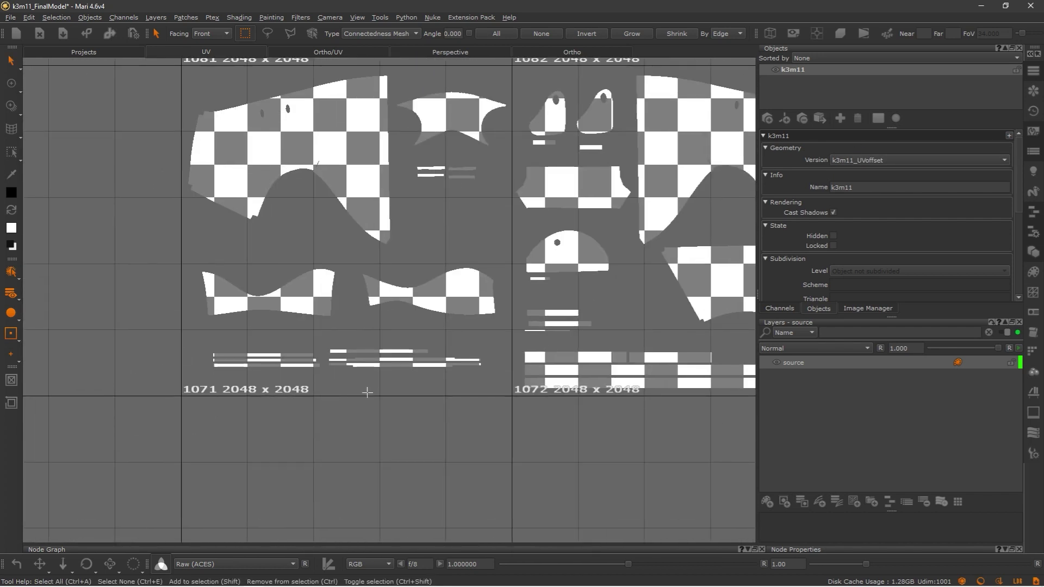
scroll(367, 393, "down", 3)
scroll(321, 279, "down", 2)
scroll(307, 478, "down", 2)
scroll(410, 454, "down", 2)
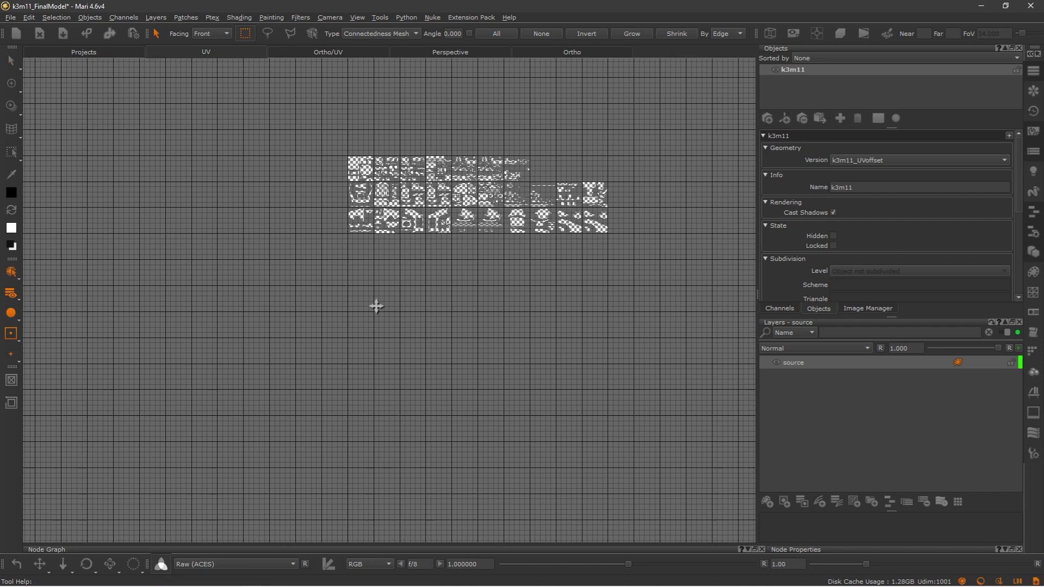
Step: Return to the k3m11.obj version with the UV tiles recentred
middle_click_drag(376, 306, 319, 249)
left_click(861, 160)
left_click(853, 175)
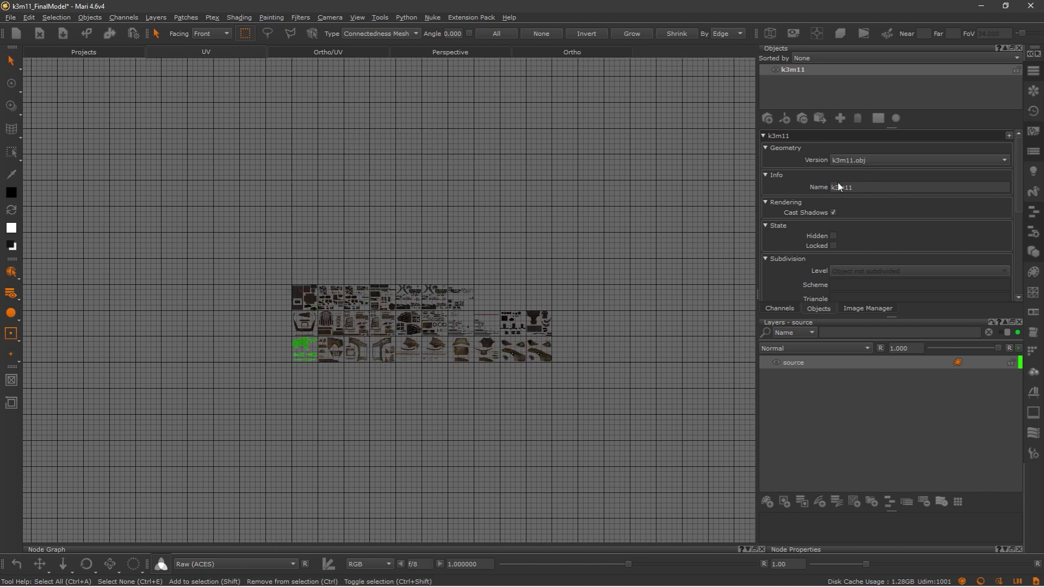
middle_click_drag(364, 238, 328, 311)
scroll(366, 249, "up", 1)
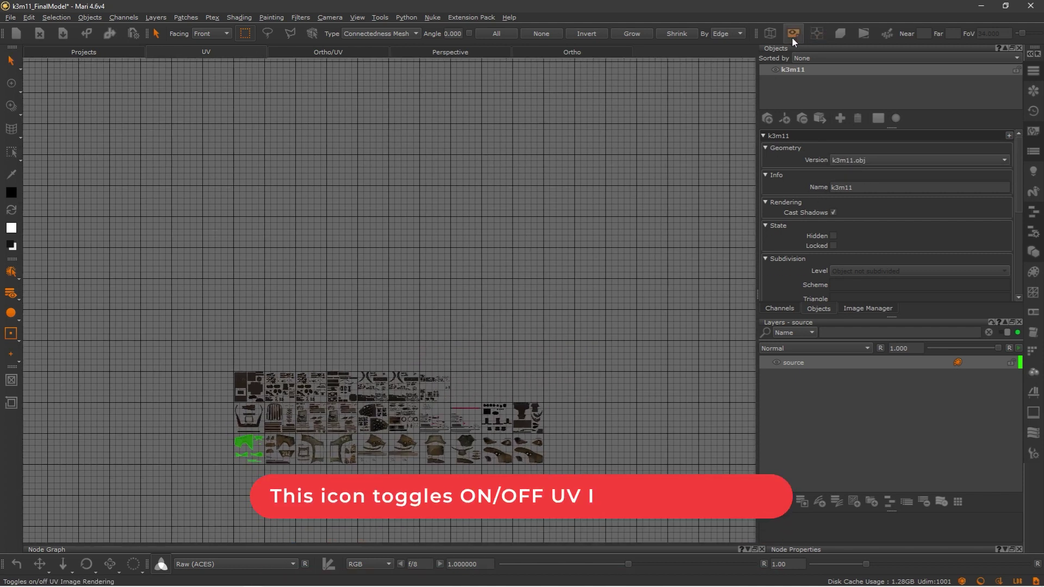
Step: Turn off UV image rendering and select all patches 1001–1027
left_click(793, 32)
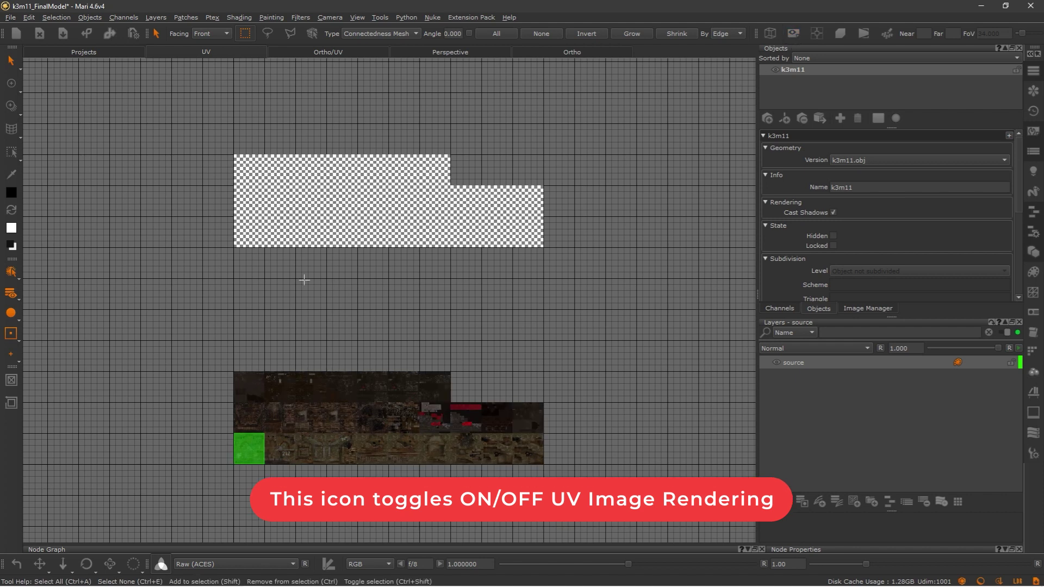
scroll(411, 204, "up", 1)
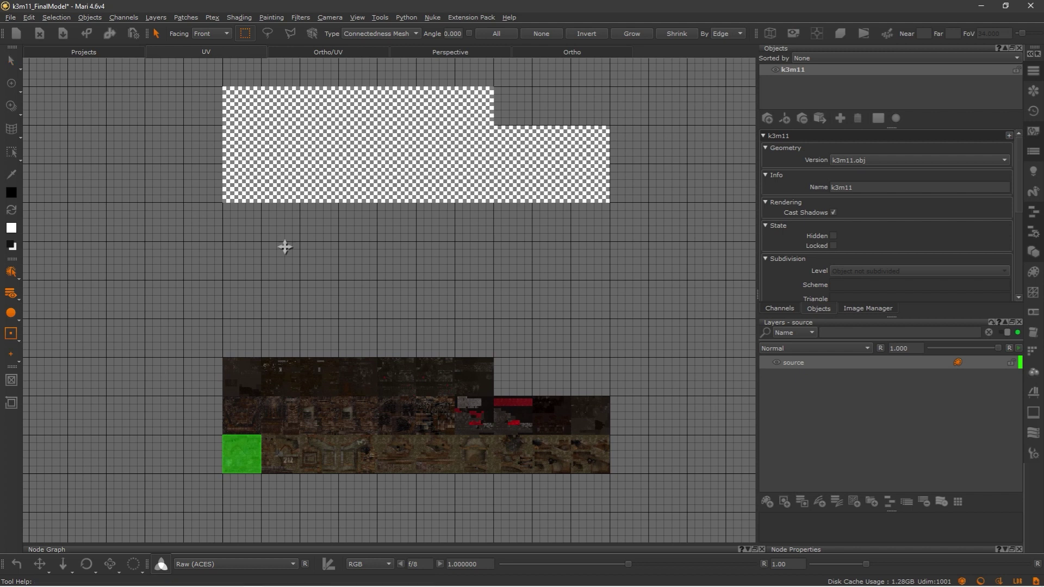
key("ctrl+a")
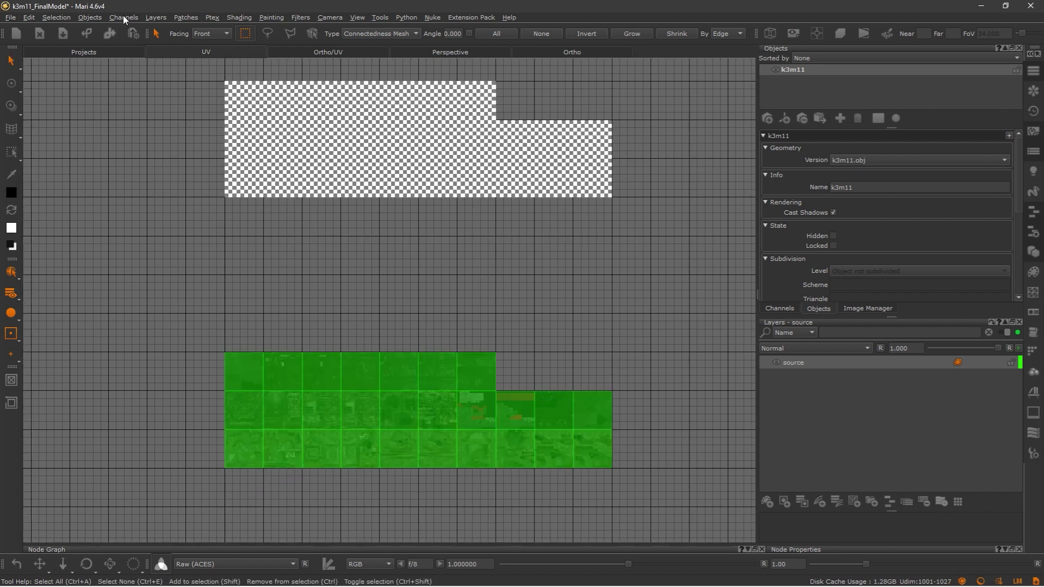
left_click(125, 16)
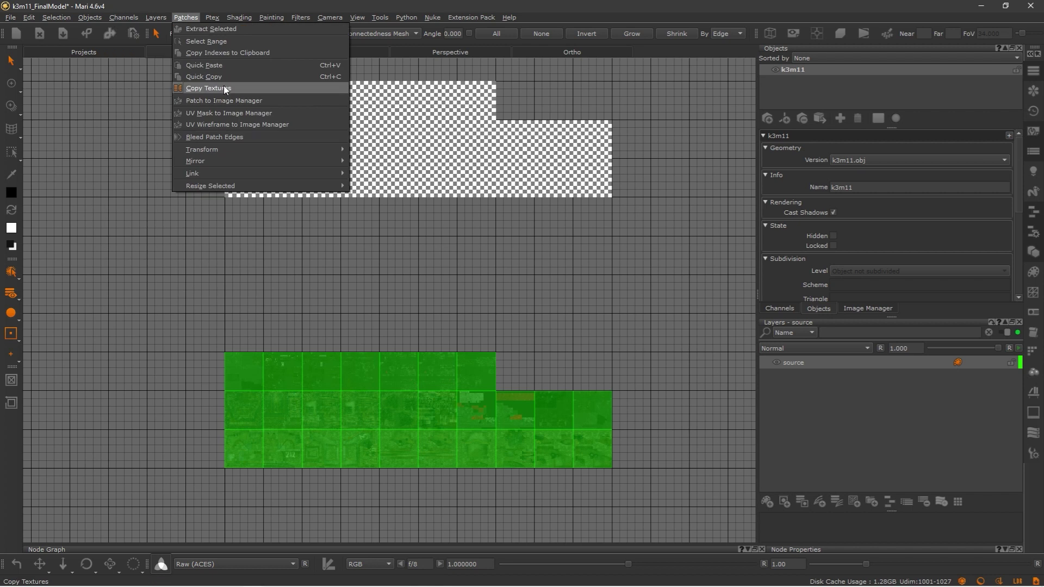
Step: Copy textures 1001–1027 with offset 70, resizing destinations to 4096x4096
left_click(223, 85)
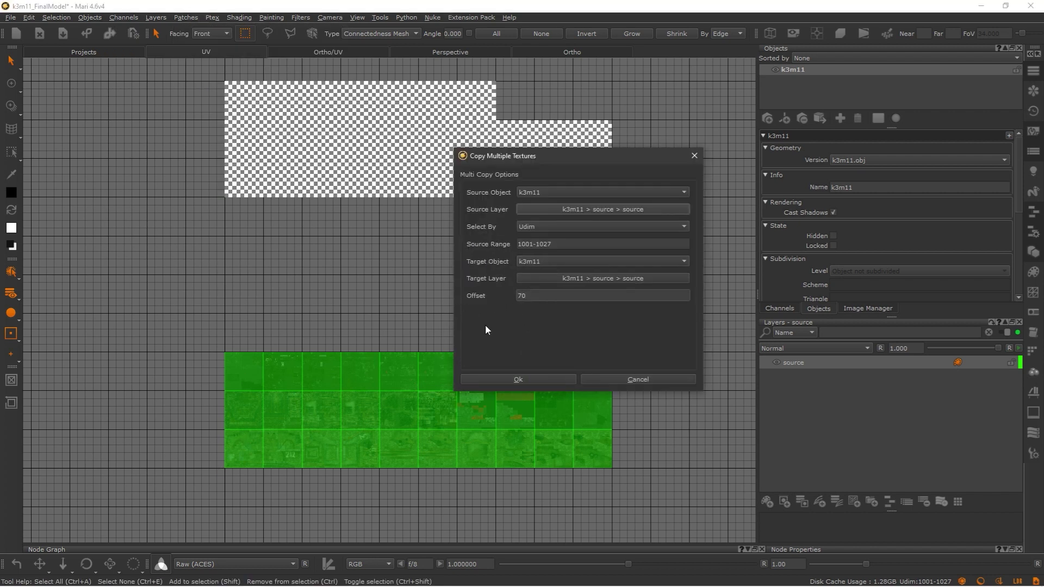
left_click(554, 378)
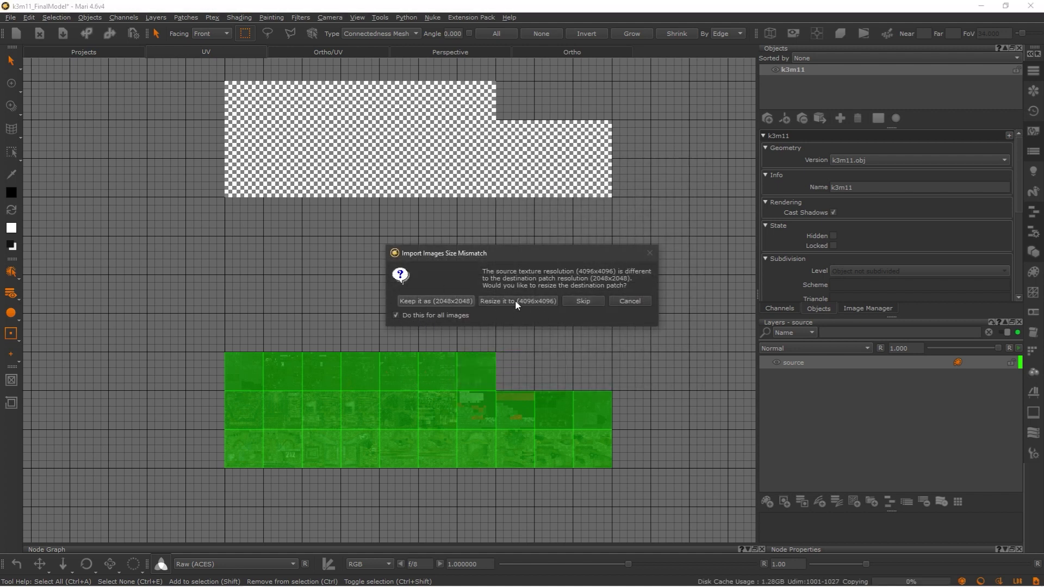
left_click(448, 300)
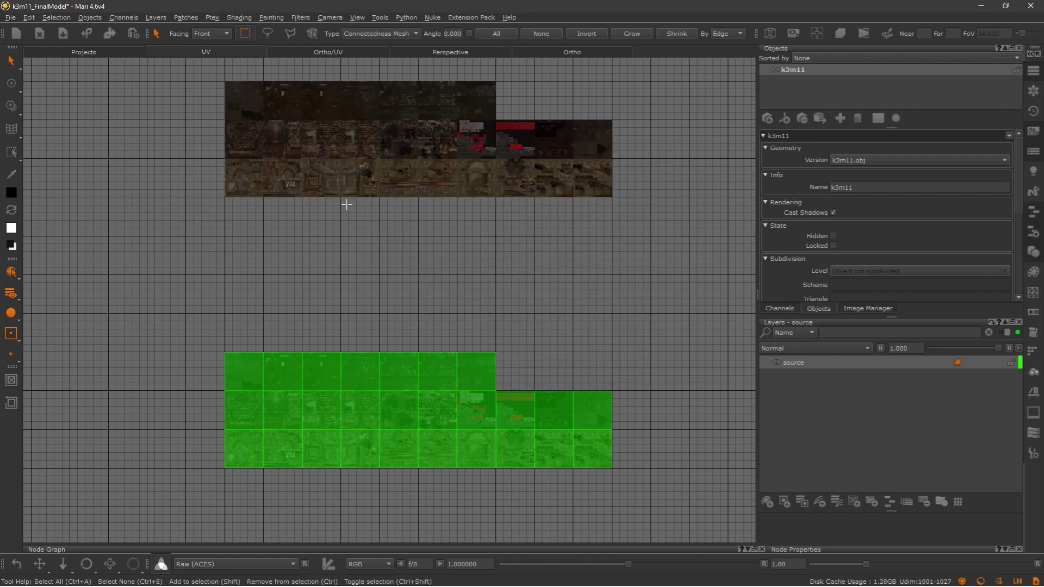
Step: Review the newly textured upper tiles with image rendering back on and reselect the patches
mouse_move(302, 193)
middle_mouse_down()
mouse_move(308, 245)
mouse_move(424, 220)
middle_mouse_up()
scroll(384, 248, "up", 3)
scroll(423, 219, "down", 2)
scroll(342, 204, "down", 1)
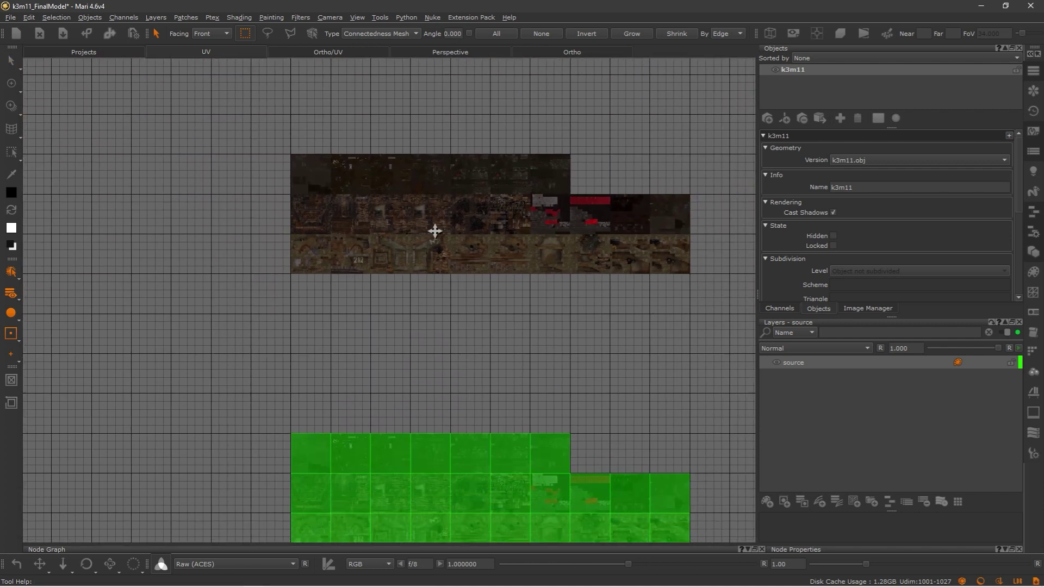
middle_click_drag(386, 285, 317, 328)
middle_click_drag(373, 350, 427, 282)
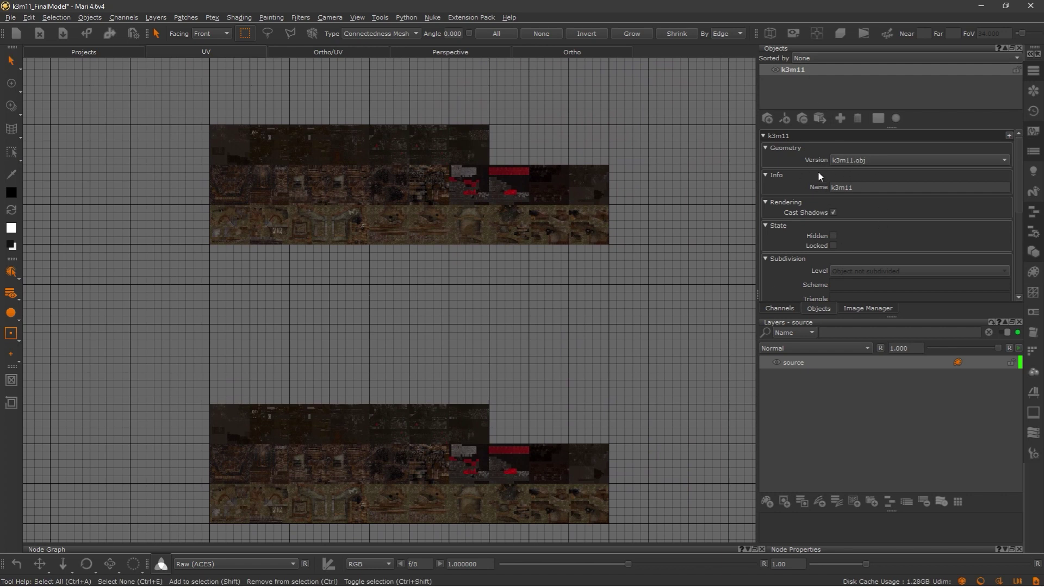
left_click_drag(161, 406, 626, 535)
left_click(792, 34)
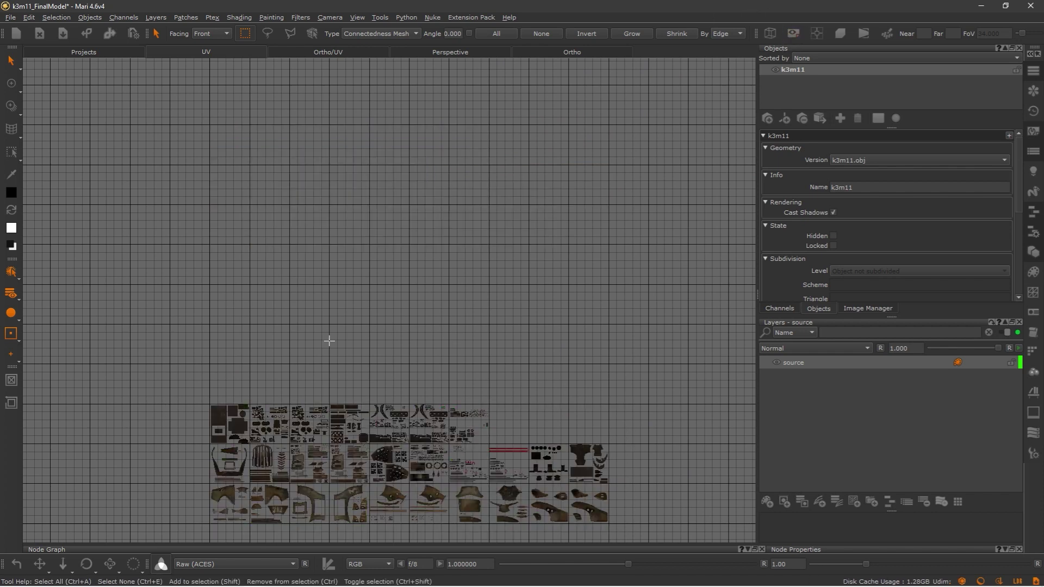
left_click_drag(165, 396, 629, 552)
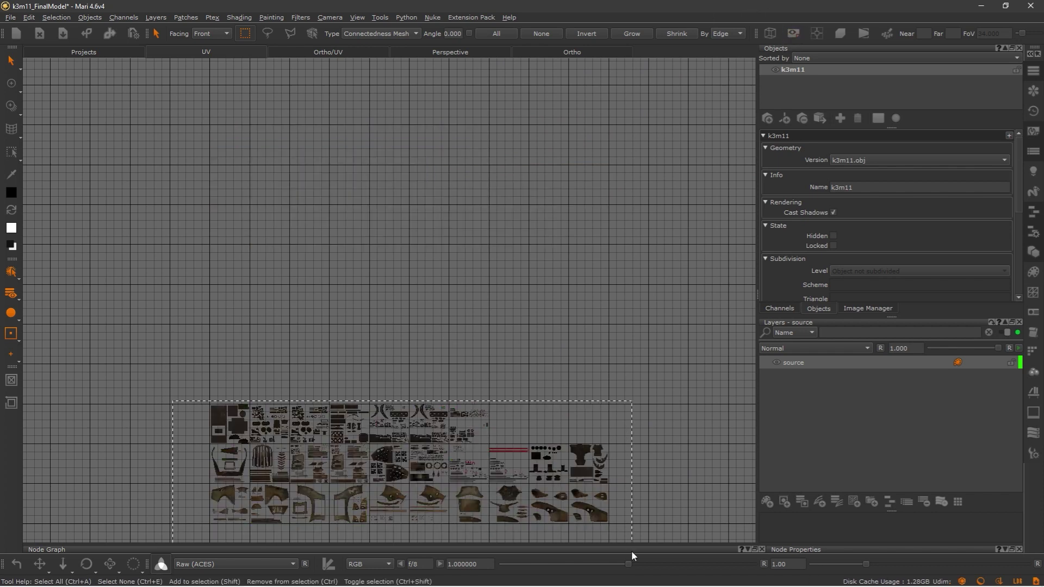
Step: View the k3m11_UVoffset version fully textured in 3D, then return to the UV layout
left_click(857, 155)
left_click(550, 55)
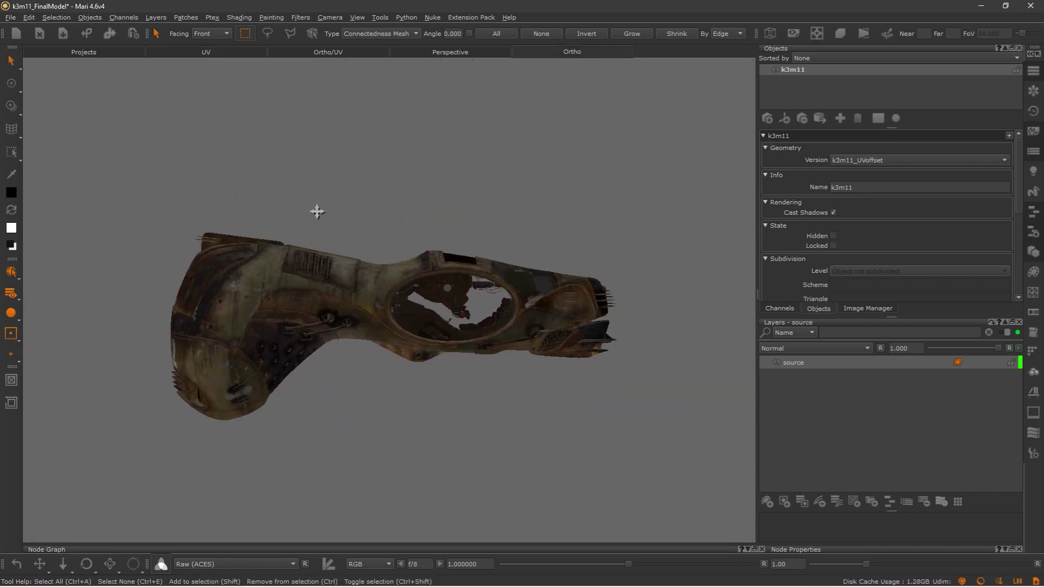
left_click(849, 159)
left_click(855, 149)
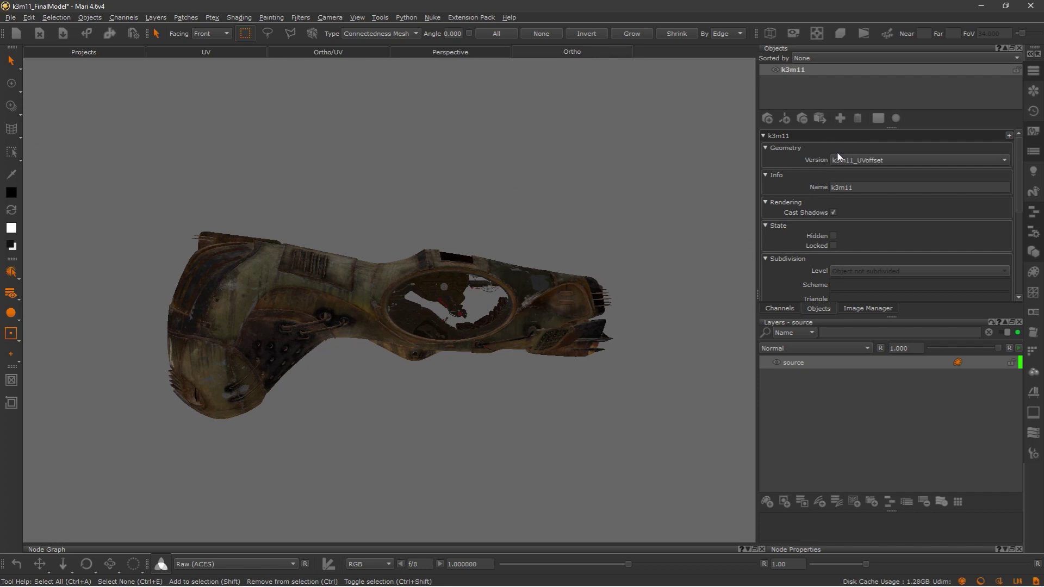
left_click(211, 53)
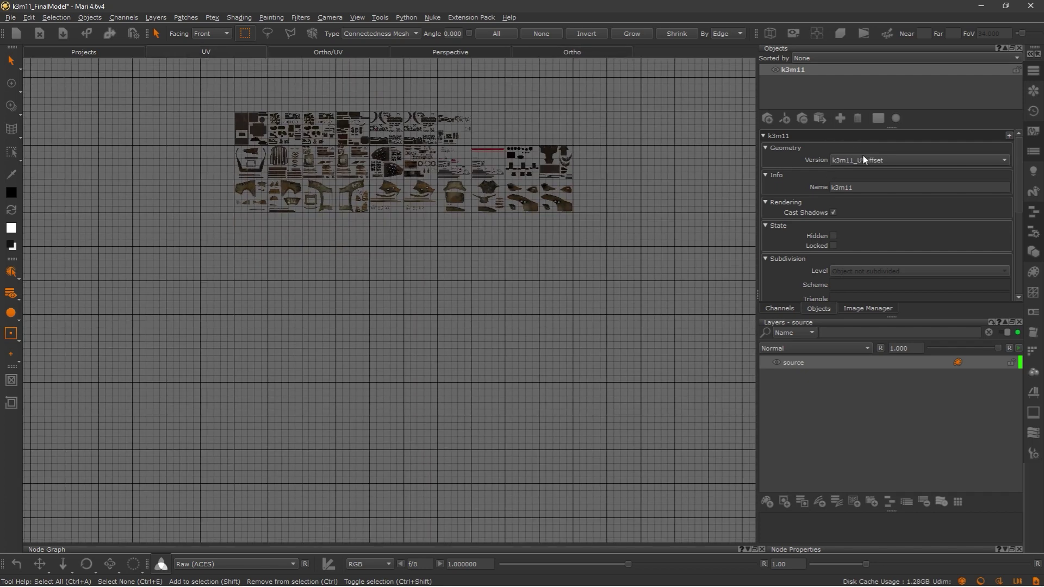
Step: Remove the old k3m11.obj version and show the remaining model in the Ortho view
left_click(853, 158)
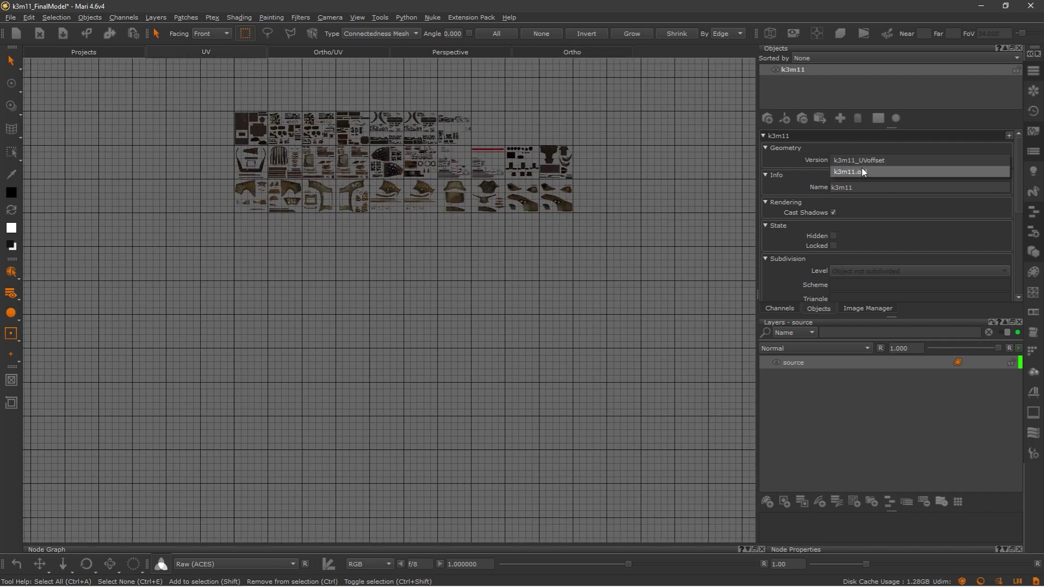
right_click(800, 64)
left_click(803, 89)
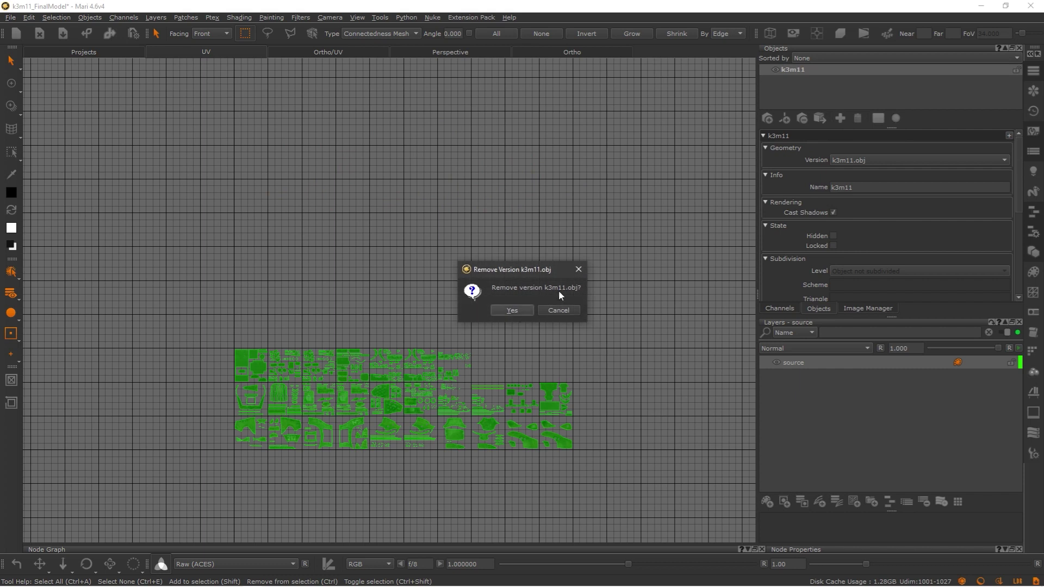
left_click(523, 309)
key("F5")
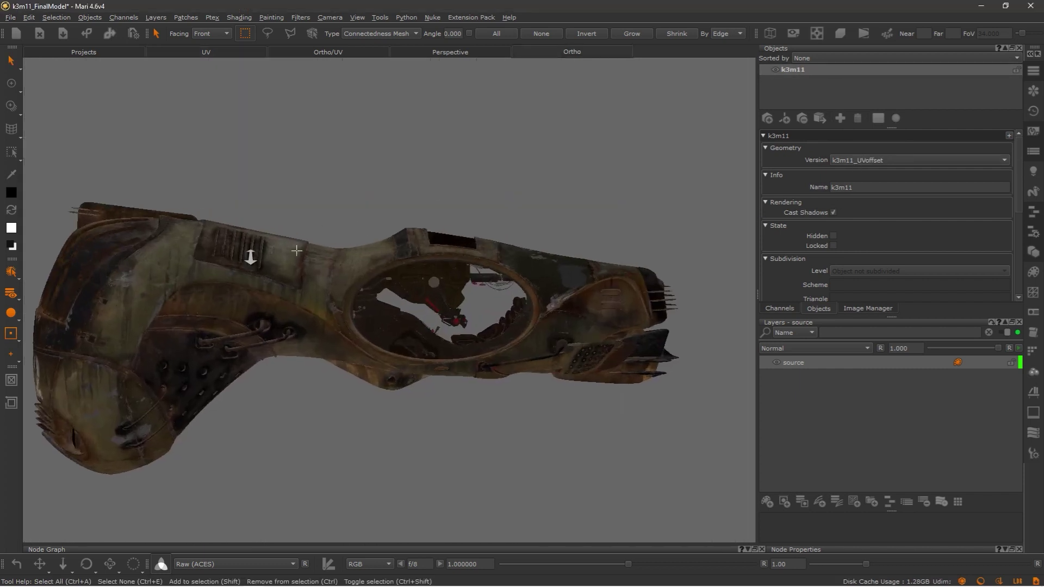
scroll(319, 242, "down", 3)
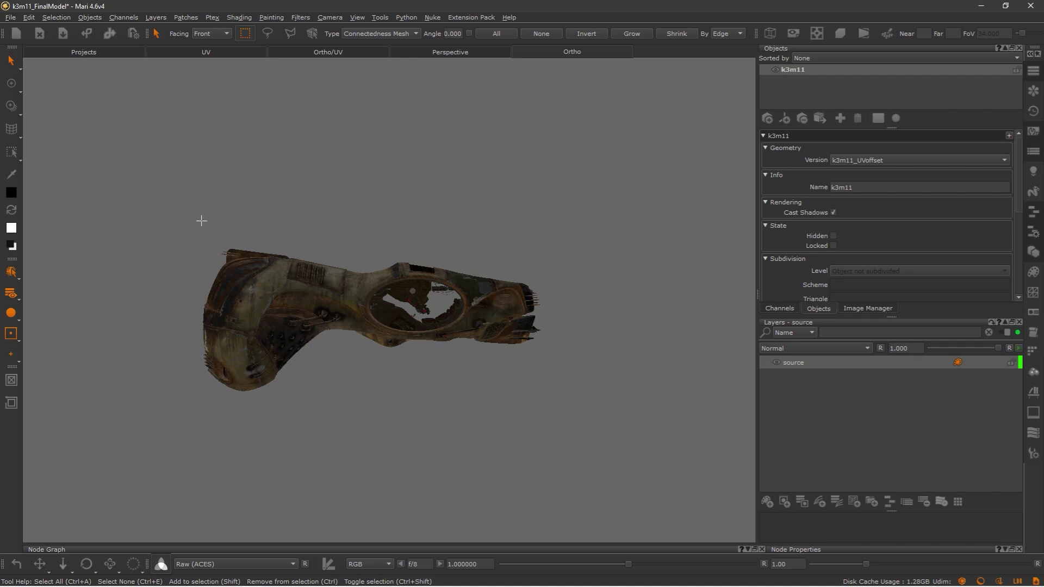
middle_click_drag(198, 225, 272, 215)
scroll(336, 231, "up", 3)
scroll(382, 246, "down", 1)
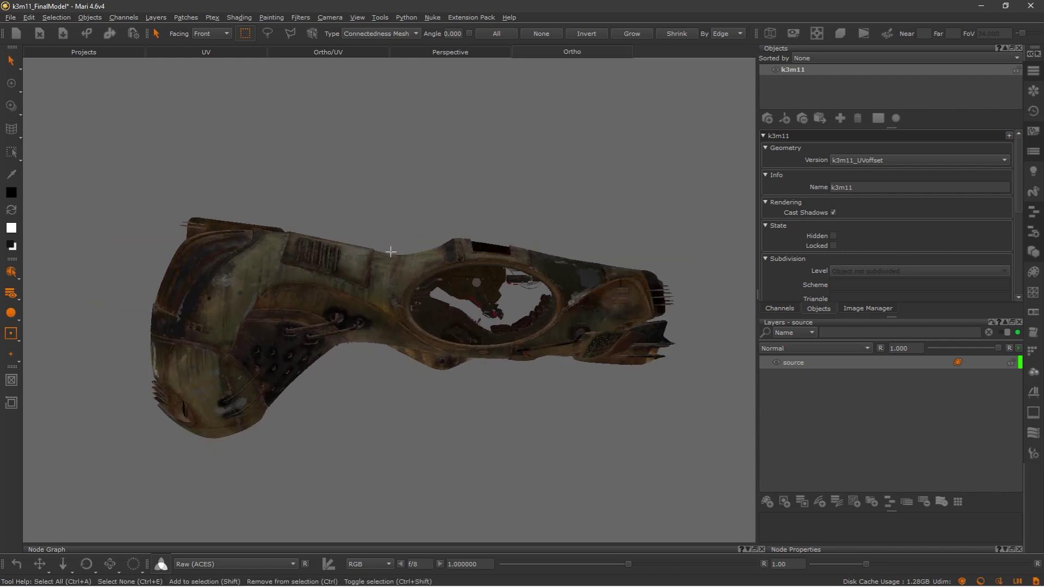